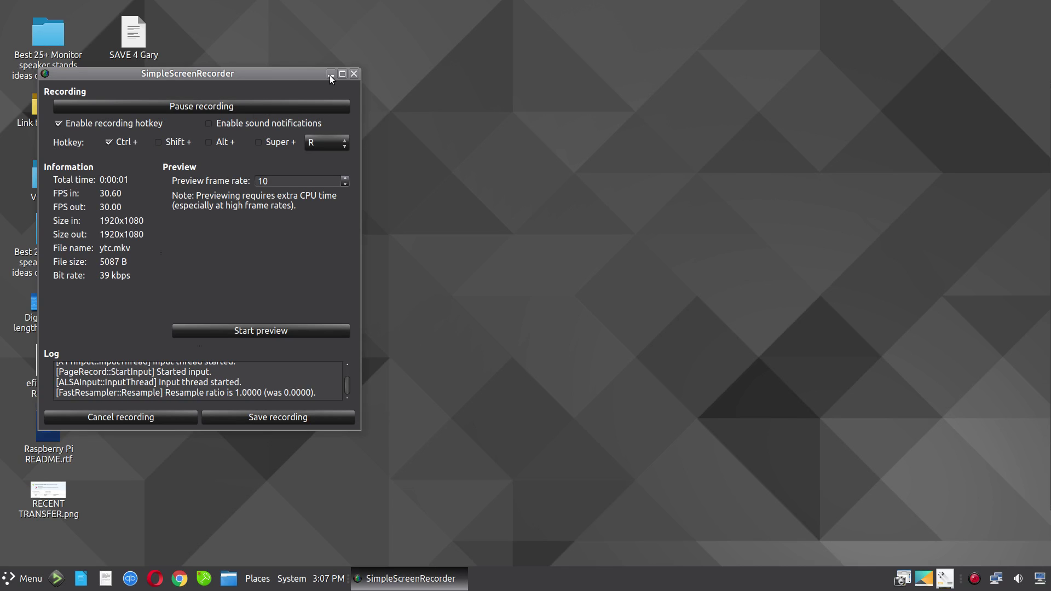
- Minimize the SimpleScreenRecorder window so the whole desktop is visible
{"action": "left_click", "coordinate": [330, 74]}
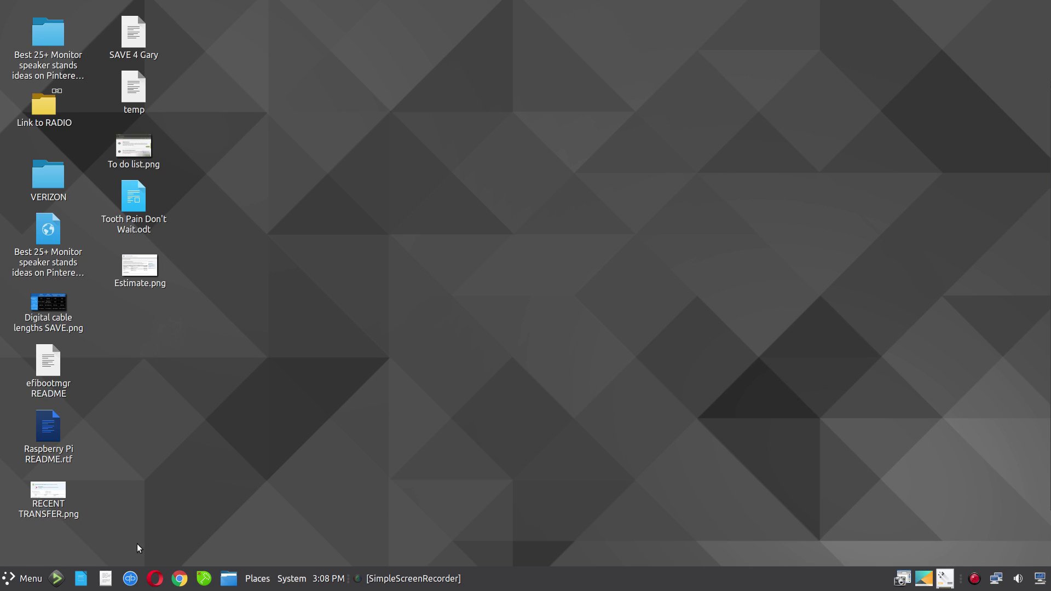
{"action": "left_click", "coordinate": [27, 580]}
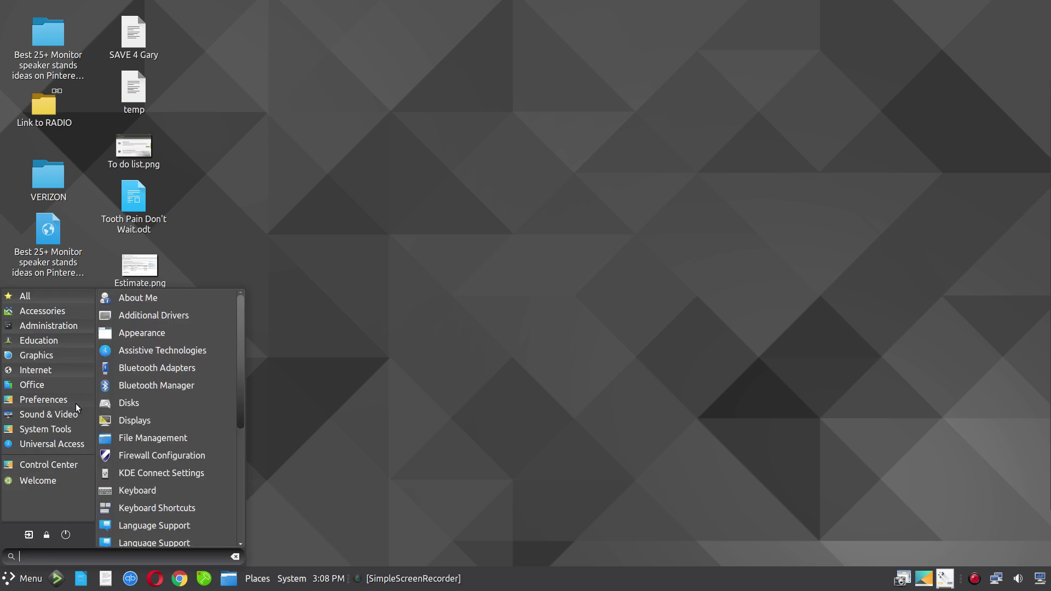
{"action": "mouse_move", "coordinate": [49, 429]}
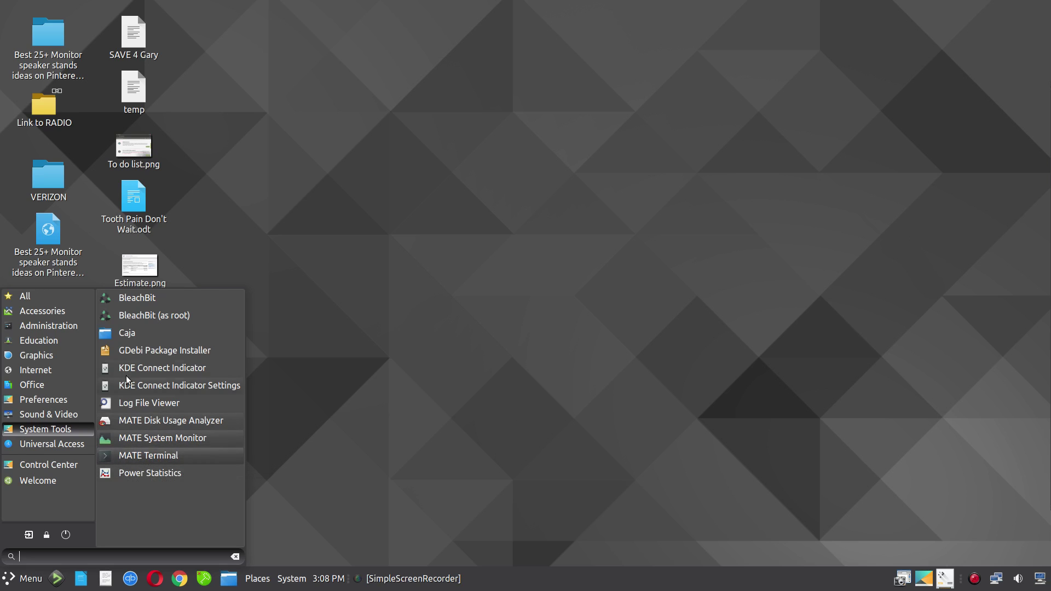
{"action": "mouse_move", "coordinate": [52, 353]}
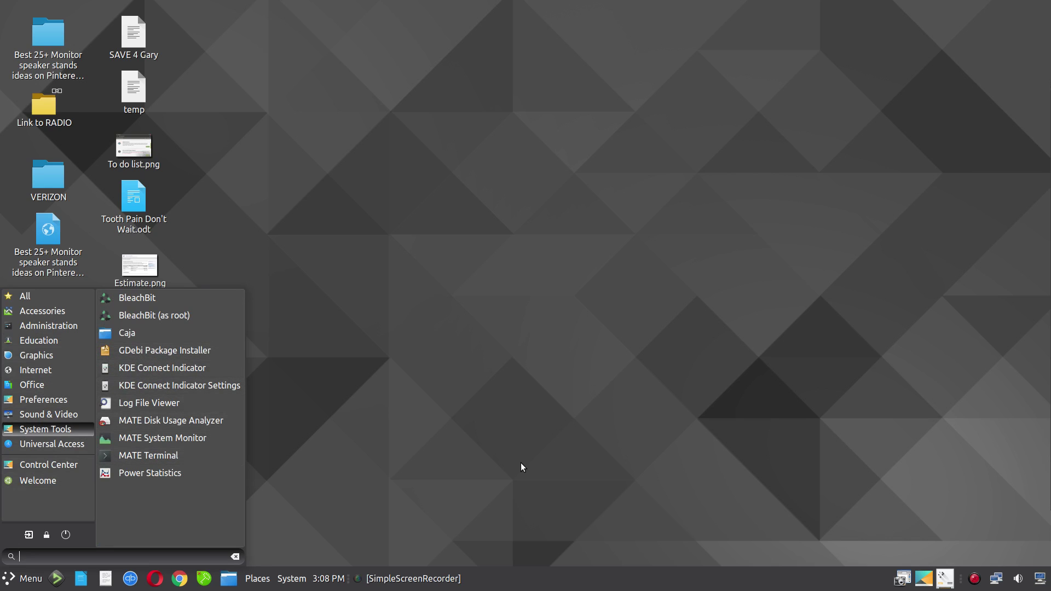
{"action": "left_click", "coordinate": [441, 459]}
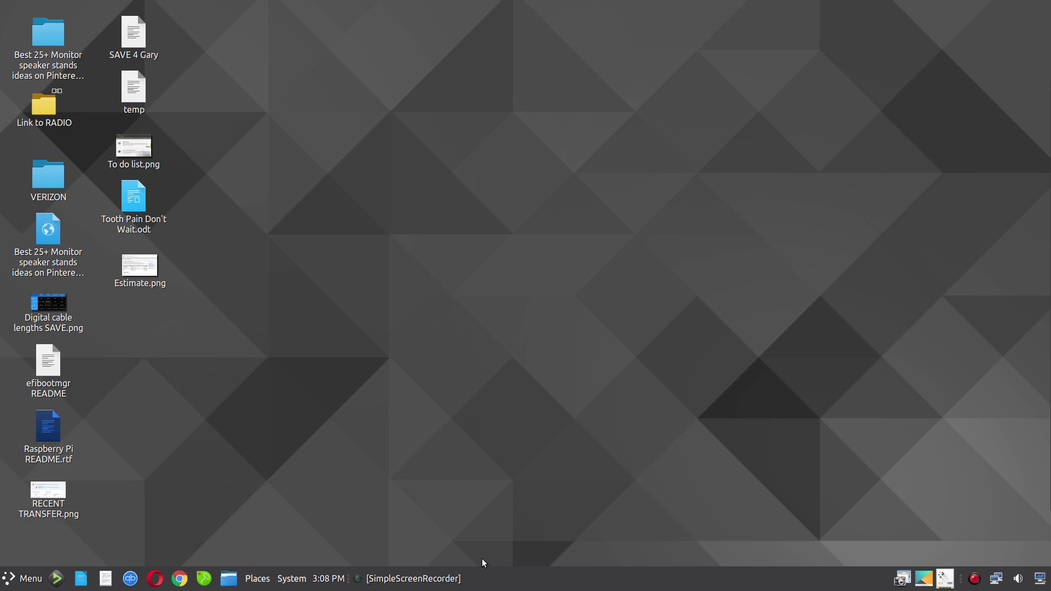
{"action": "right_click", "coordinate": [511, 579]}
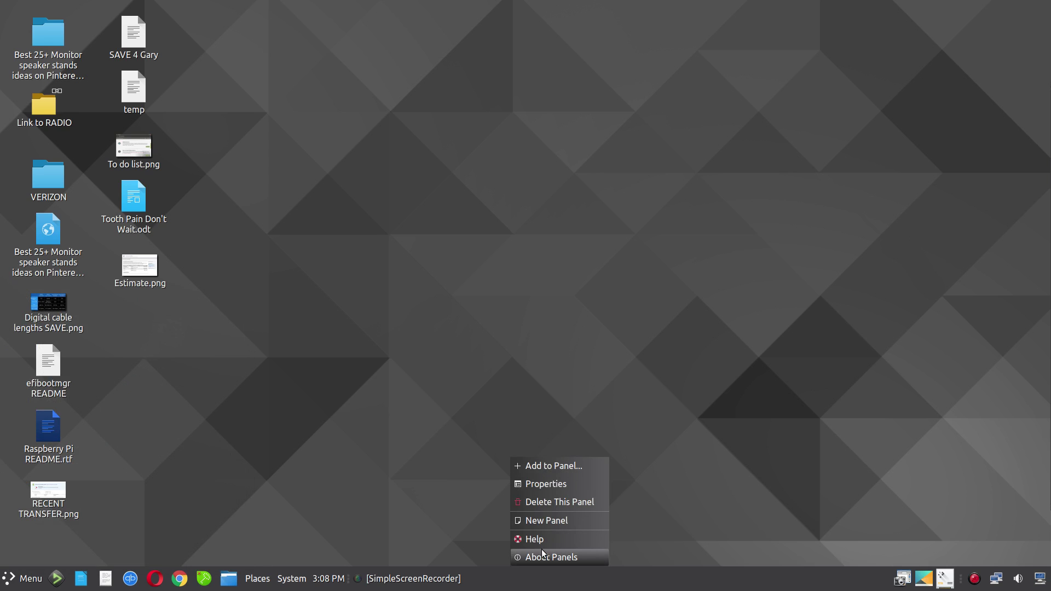
{"action": "left_click", "coordinate": [571, 467]}
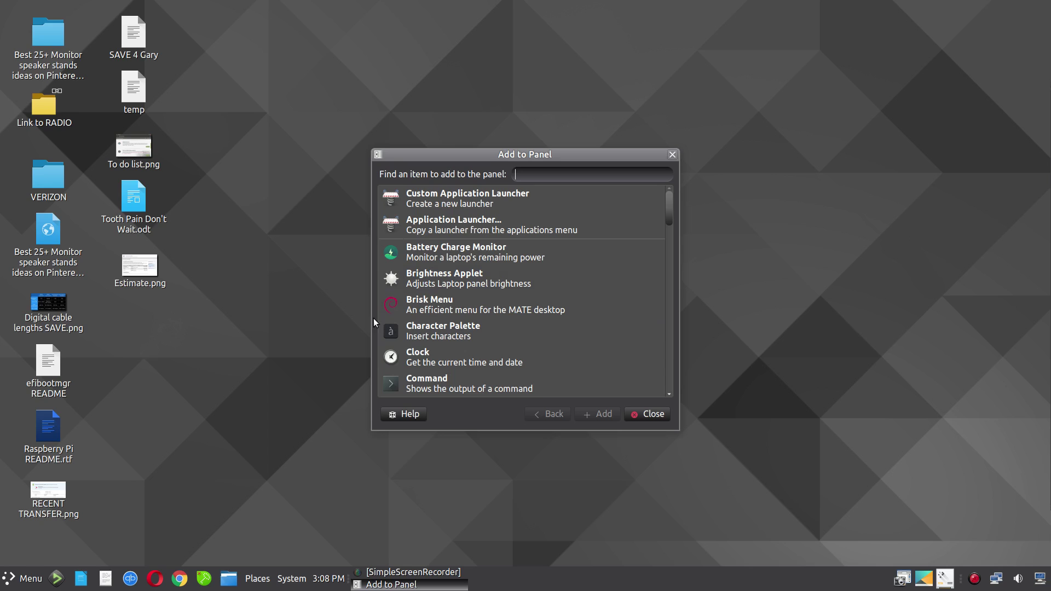
{"action": "left_click", "coordinate": [472, 305]}
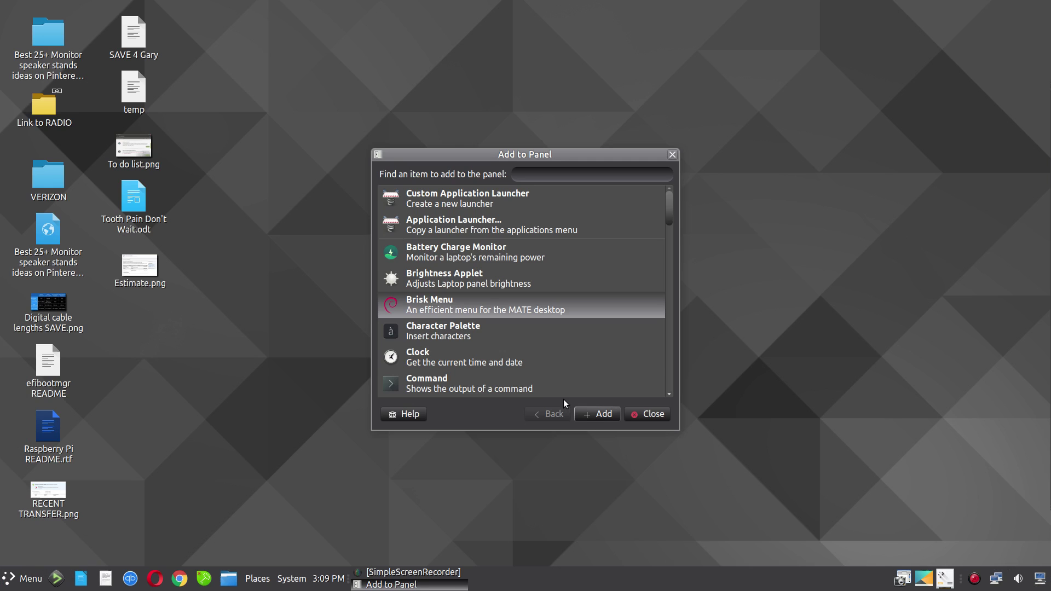
- Close the Add to Panel dialog and uncheck Lock To Panel on the Menu applet
{"action": "left_click", "coordinate": [649, 414]}
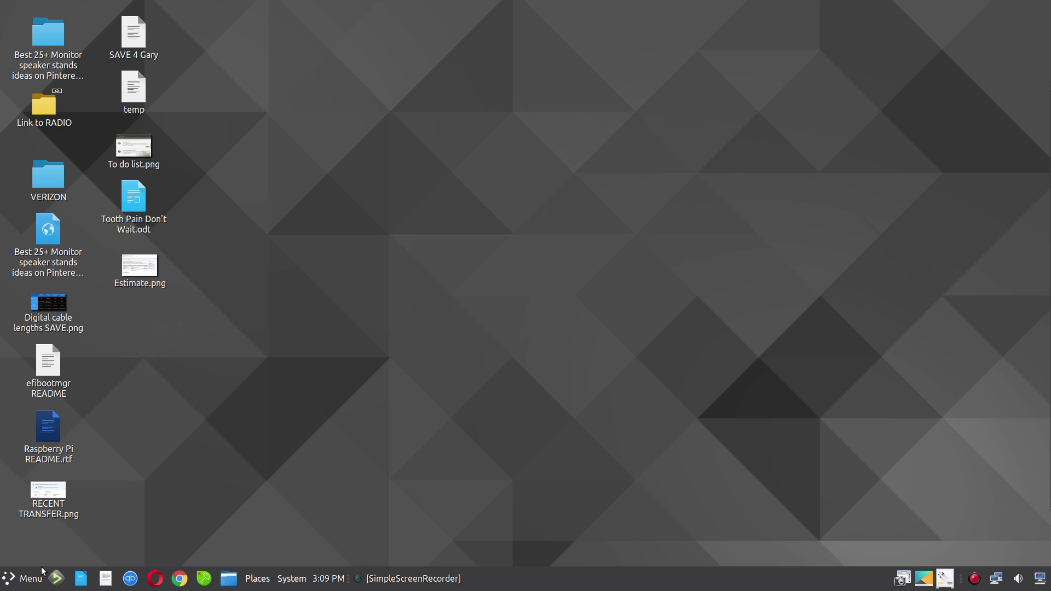
{"action": "right_click", "coordinate": [27, 576]}
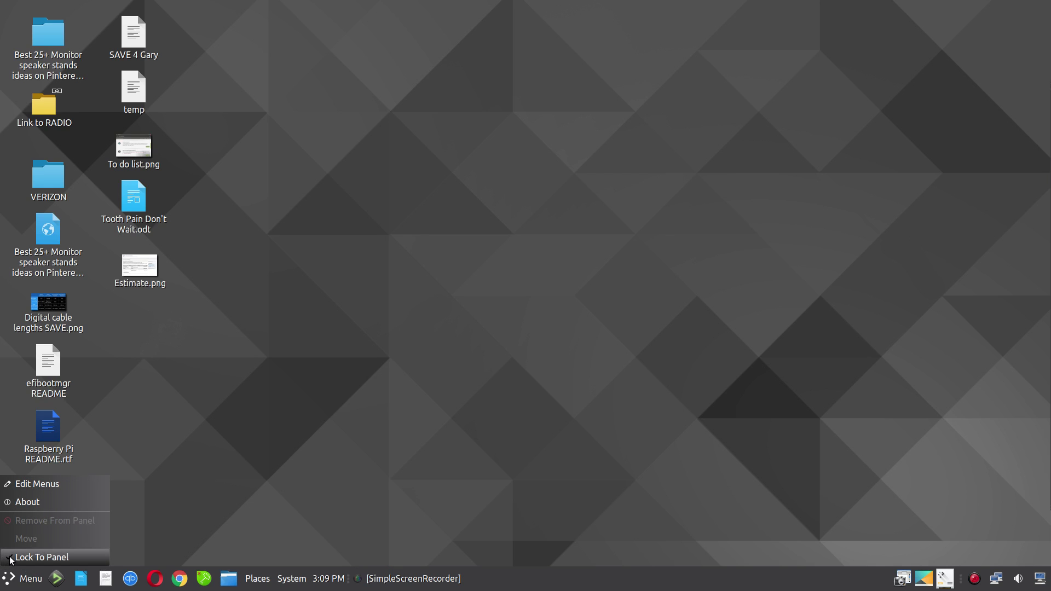
{"action": "left_click", "coordinate": [11, 559]}
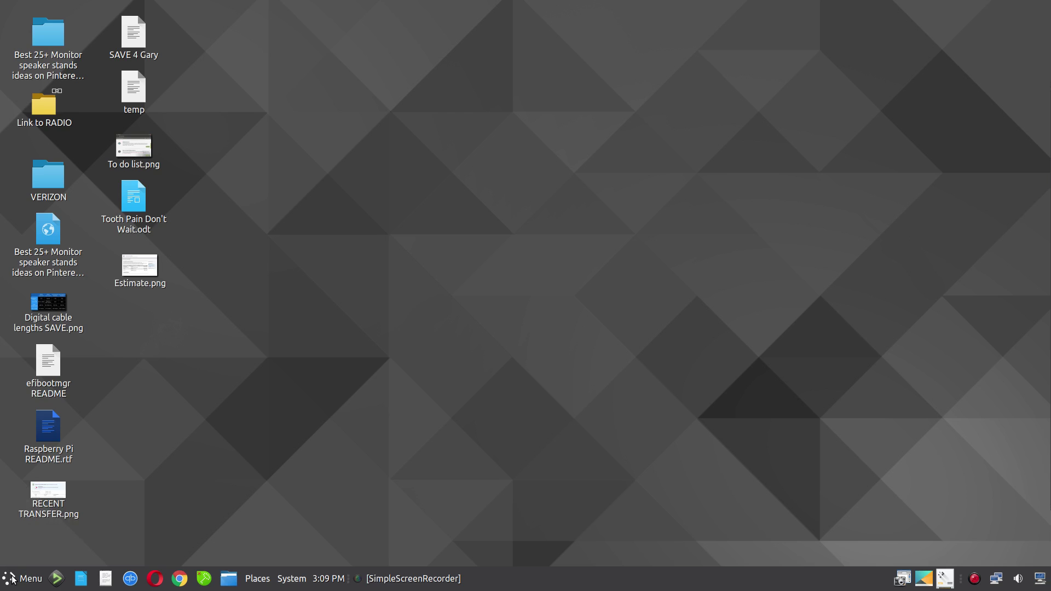
{"action": "right_click", "coordinate": [12, 579]}
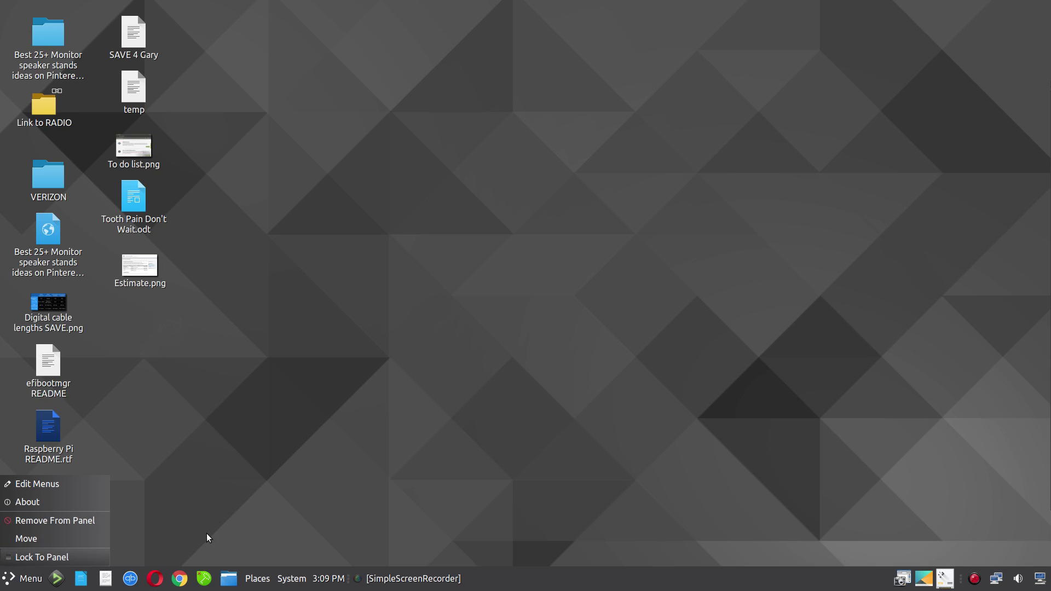
{"action": "left_click", "coordinate": [251, 522]}
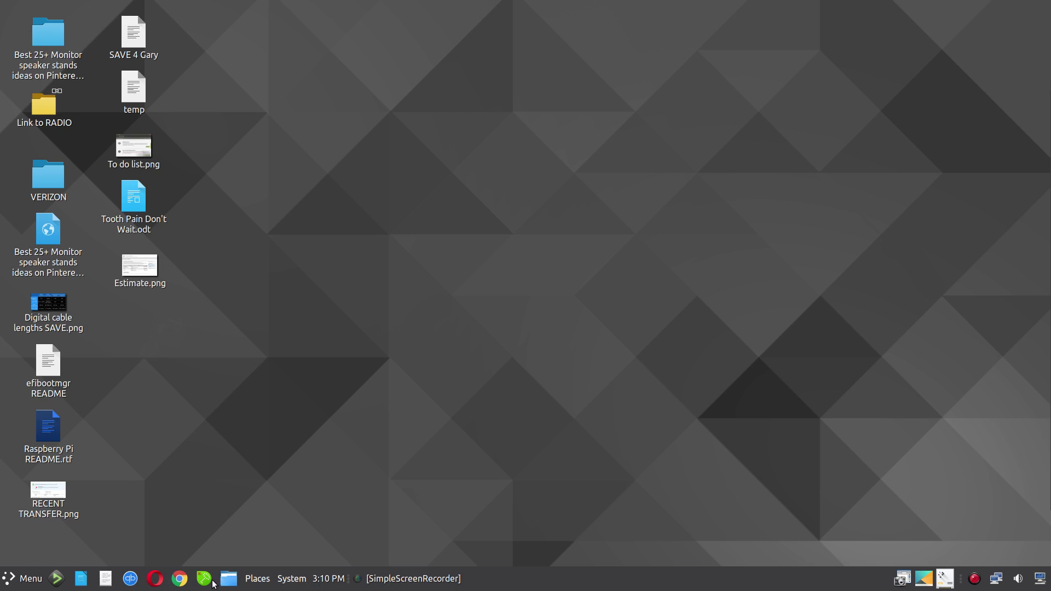
- Dismiss the clock applet's menu and reveal the hidden Plank dock at the left screen edge
{"action": "right_click", "coordinate": [326, 581]}
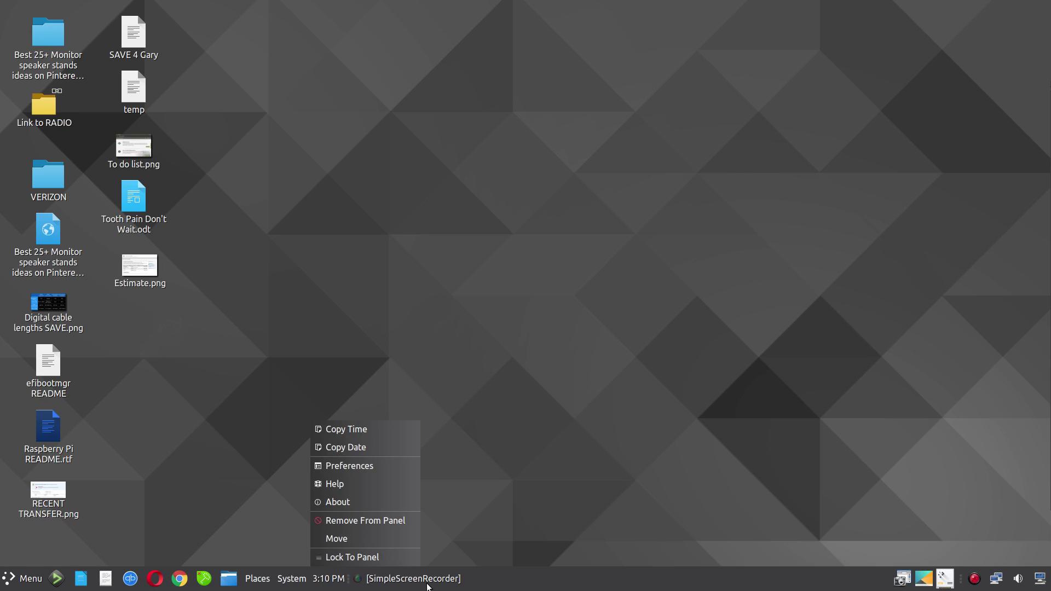
{"action": "left_click", "coordinate": [287, 549]}
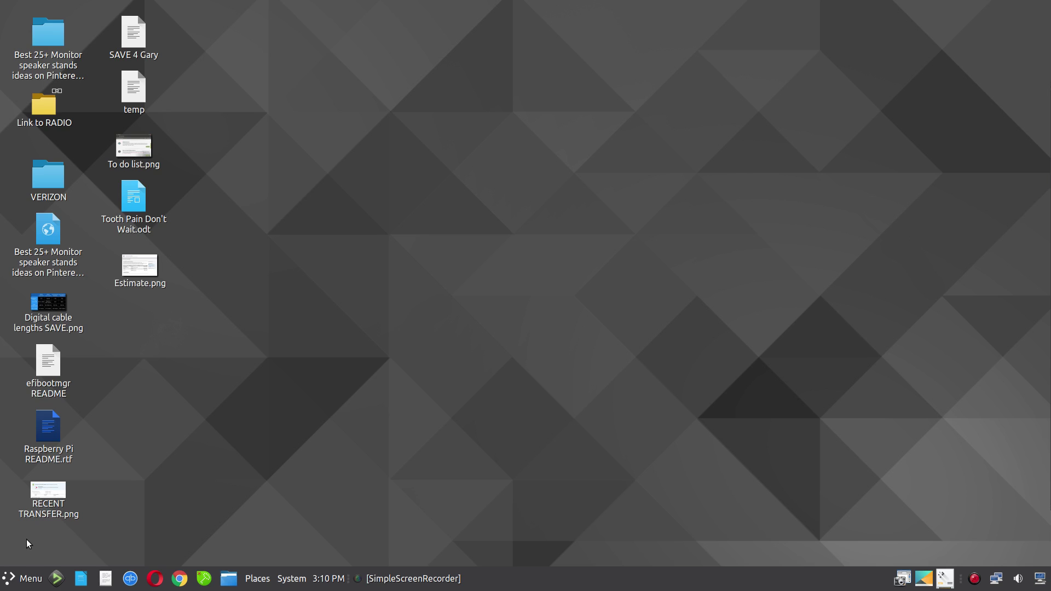
{"action": "mouse_move", "coordinate": [0, 541]}
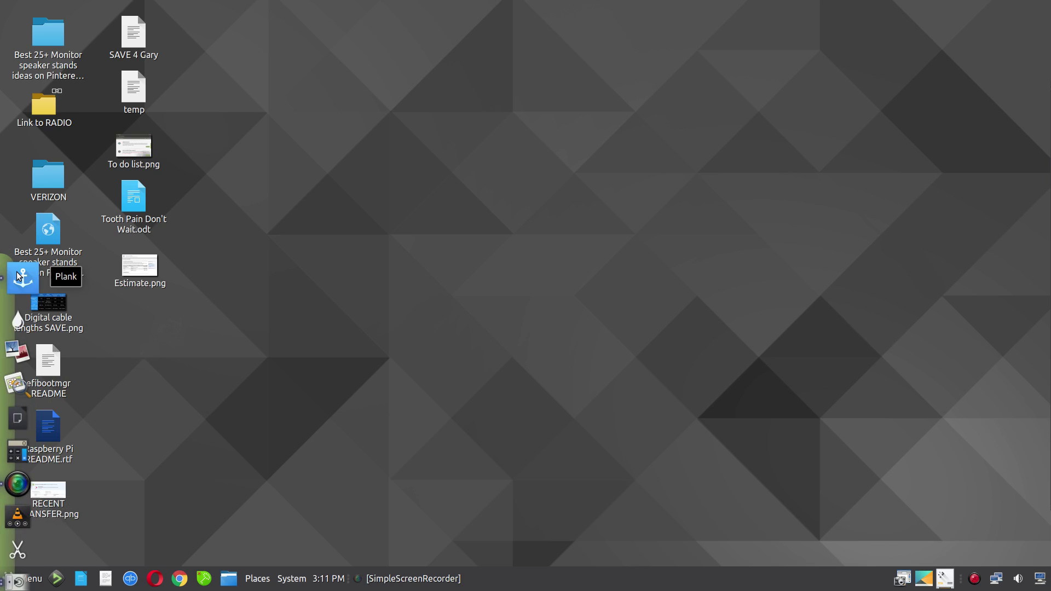
- Set the Plank dock's Alignment to Center in its Preferences and close the dialog
{"action": "right_click", "coordinate": [19, 274]}
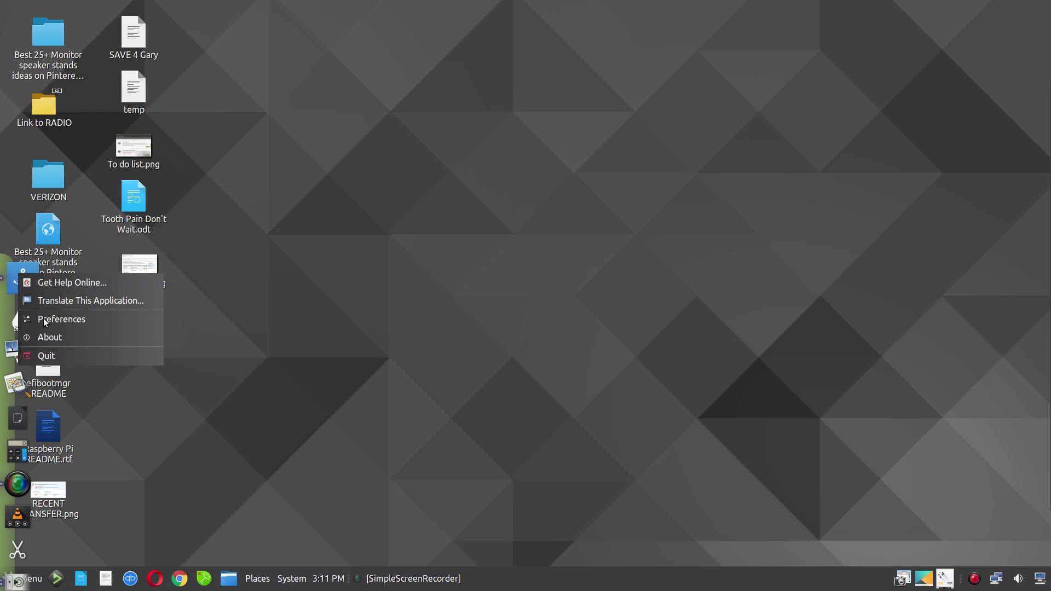
{"action": "left_click", "coordinate": [58, 320]}
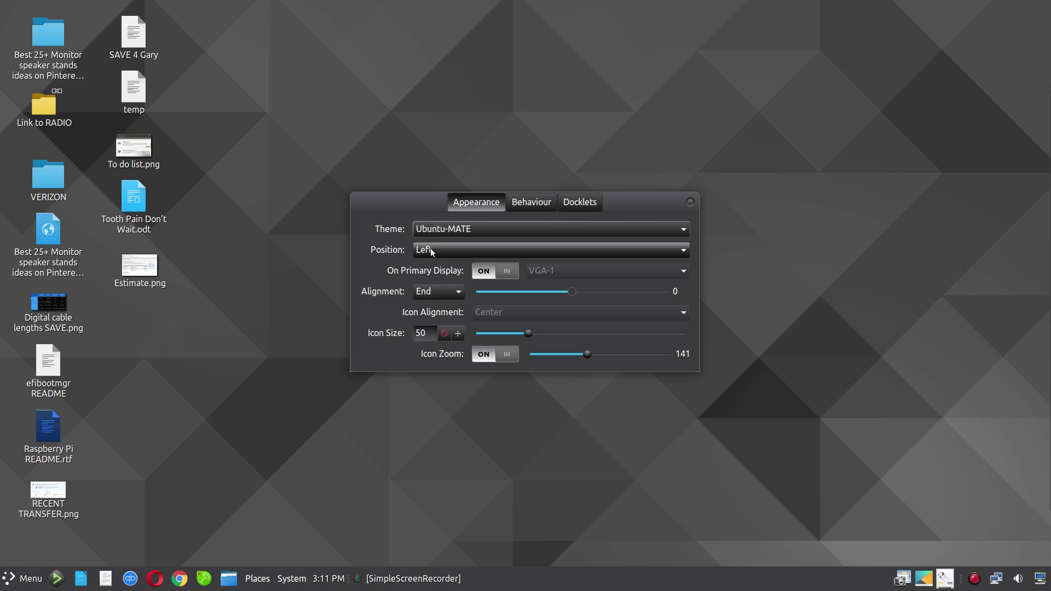
{"action": "mouse_move", "coordinate": [1, 353]}
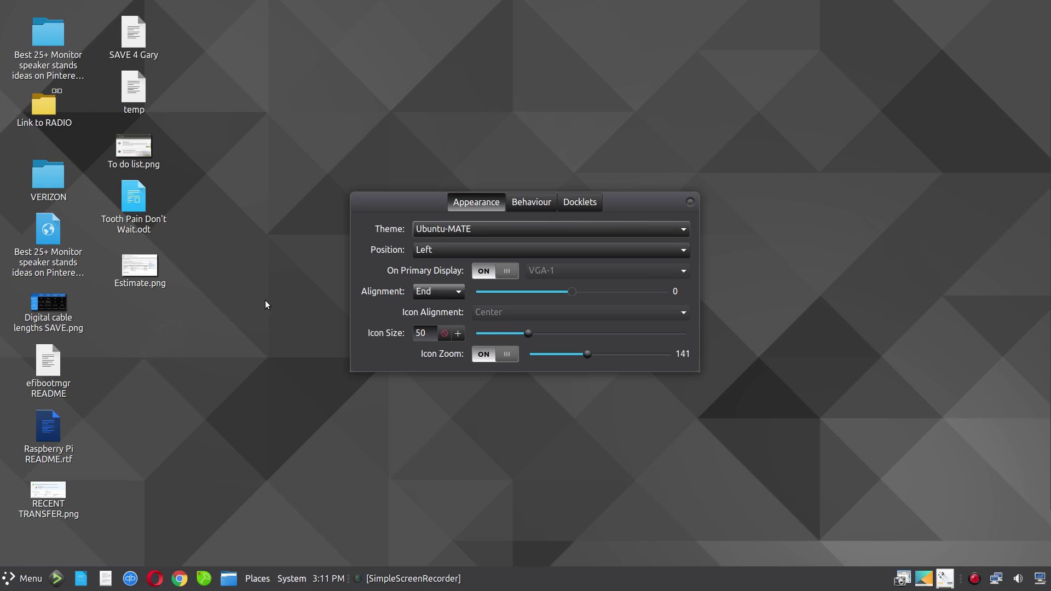
{"action": "mouse_move", "coordinate": [2, 285]}
{"action": "left_click", "coordinate": [457, 292]}
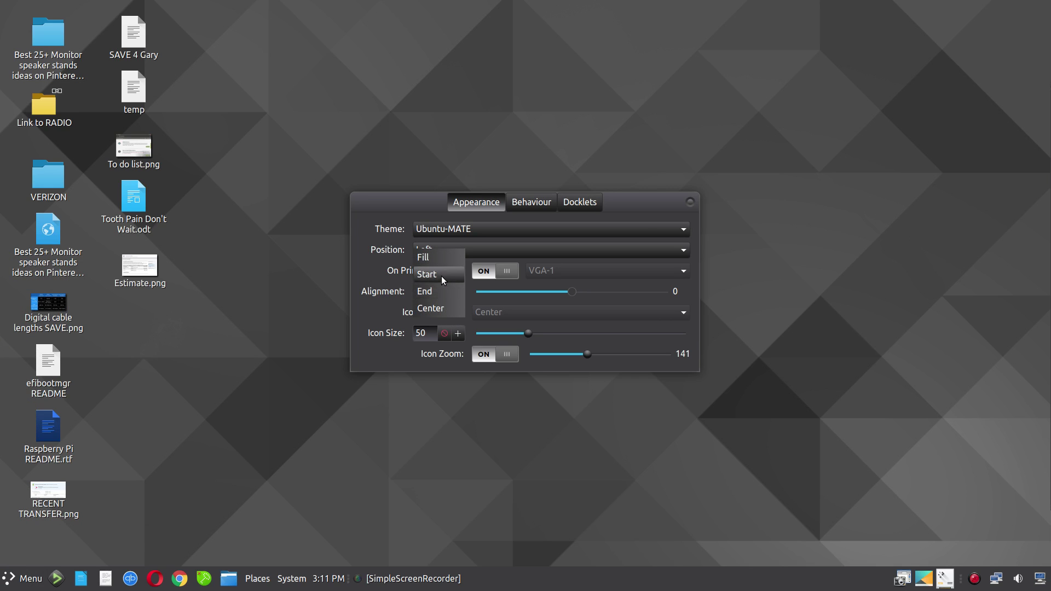
{"action": "left_click", "coordinate": [432, 307]}
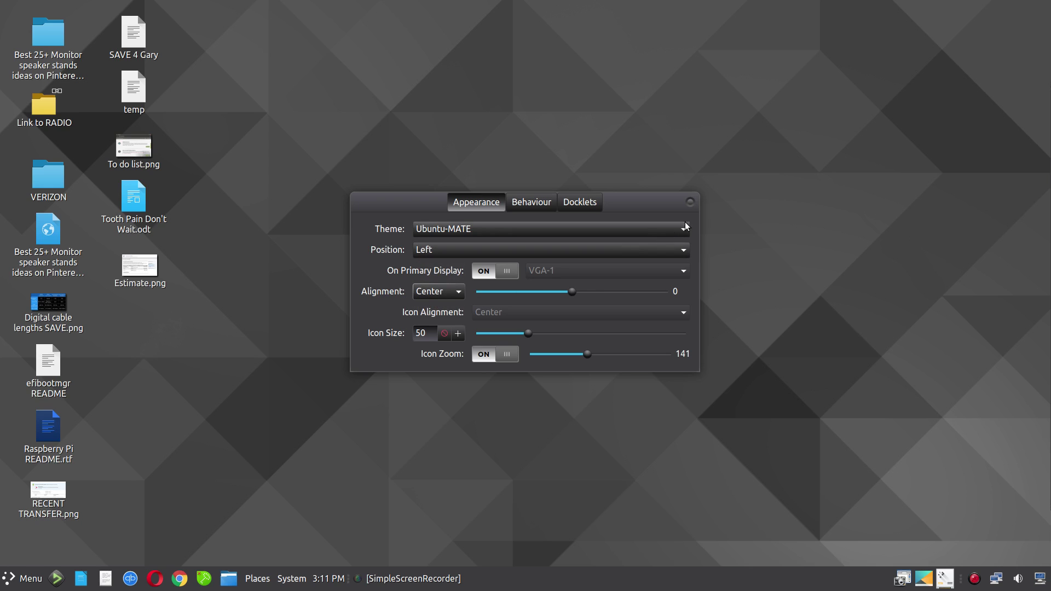
{"action": "left_click", "coordinate": [690, 202]}
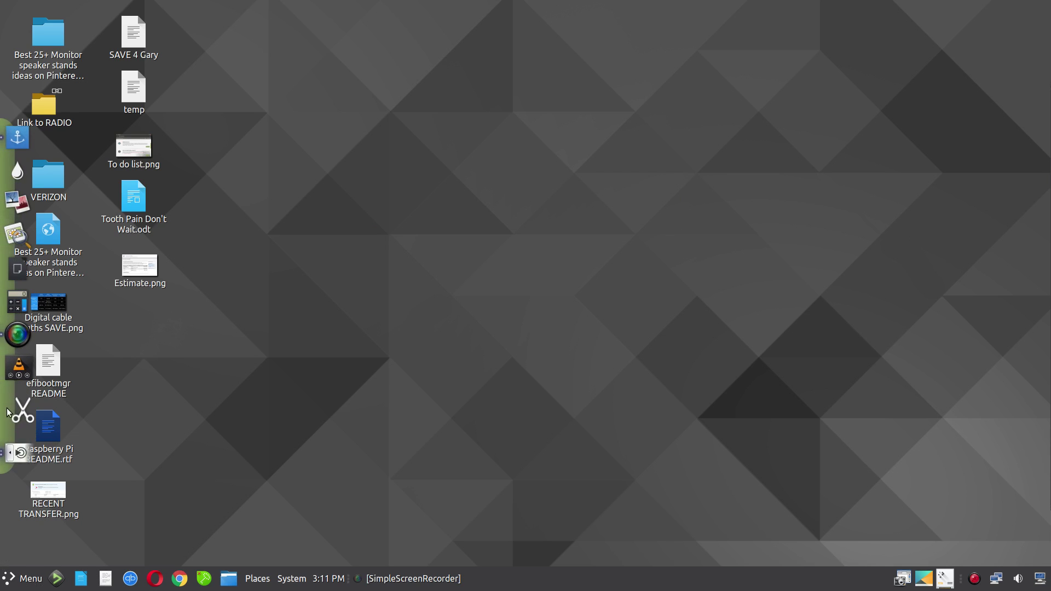
{"action": "mouse_move", "coordinate": [20, 150]}
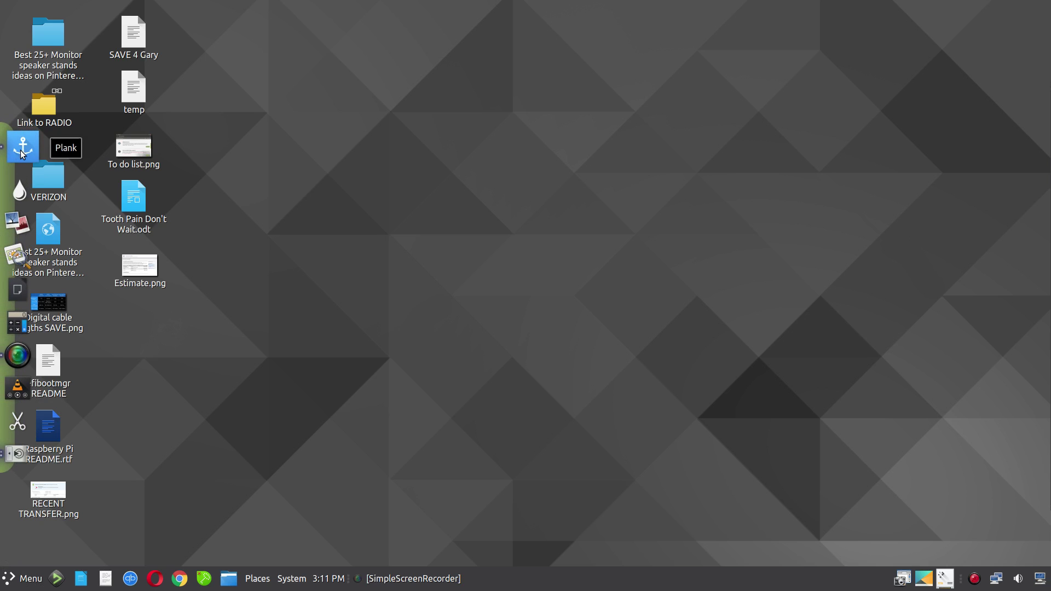
- Reopen Plank preferences, set Alignment back to End, and view the Behaviour and Docklets tabs
{"action": "right_click", "coordinate": [22, 154]}
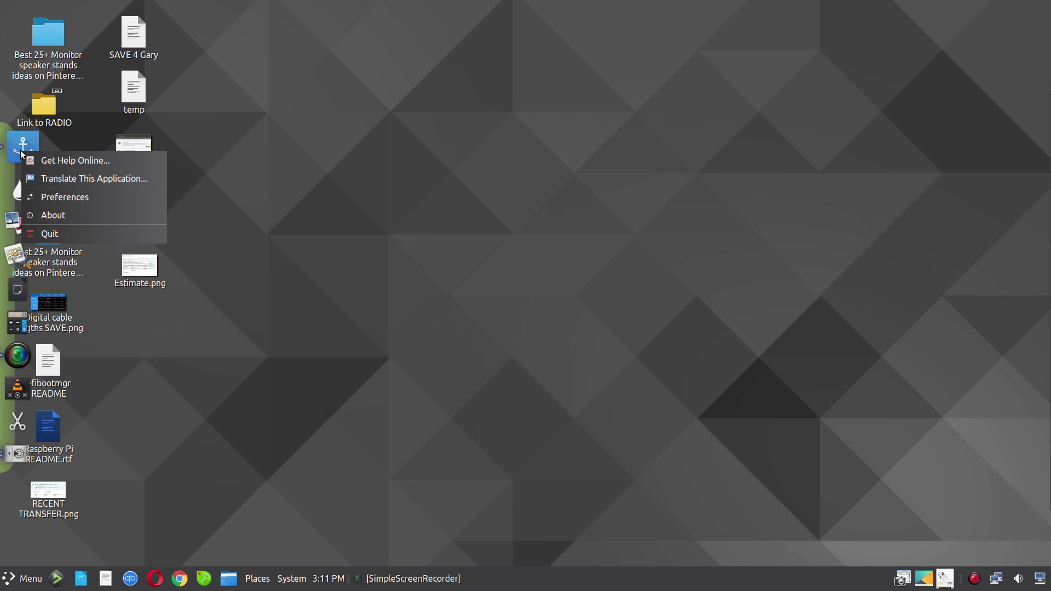
{"action": "left_click", "coordinate": [65, 198]}
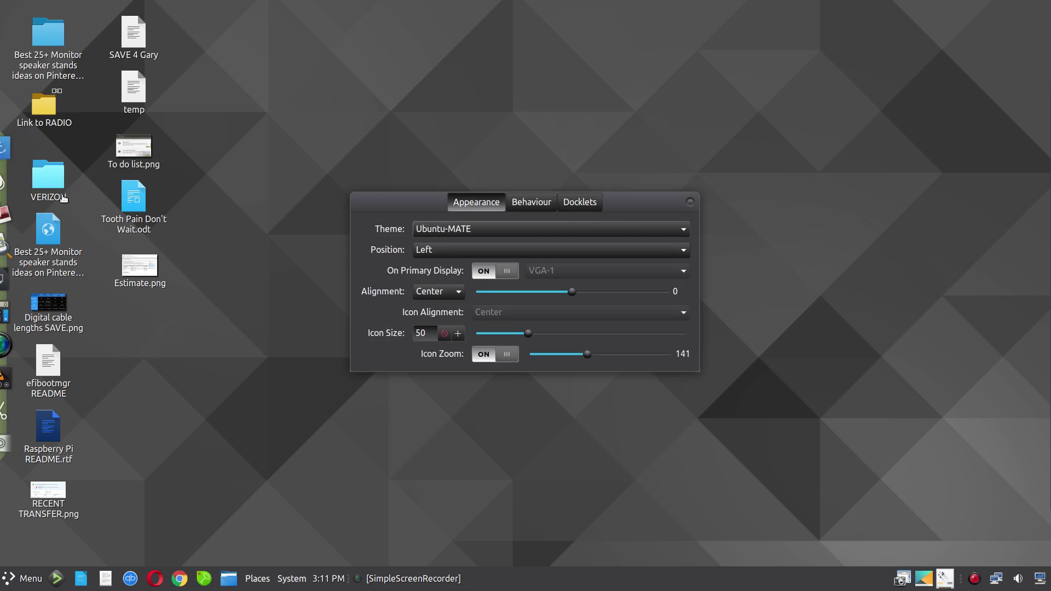
{"action": "left_click", "coordinate": [458, 294]}
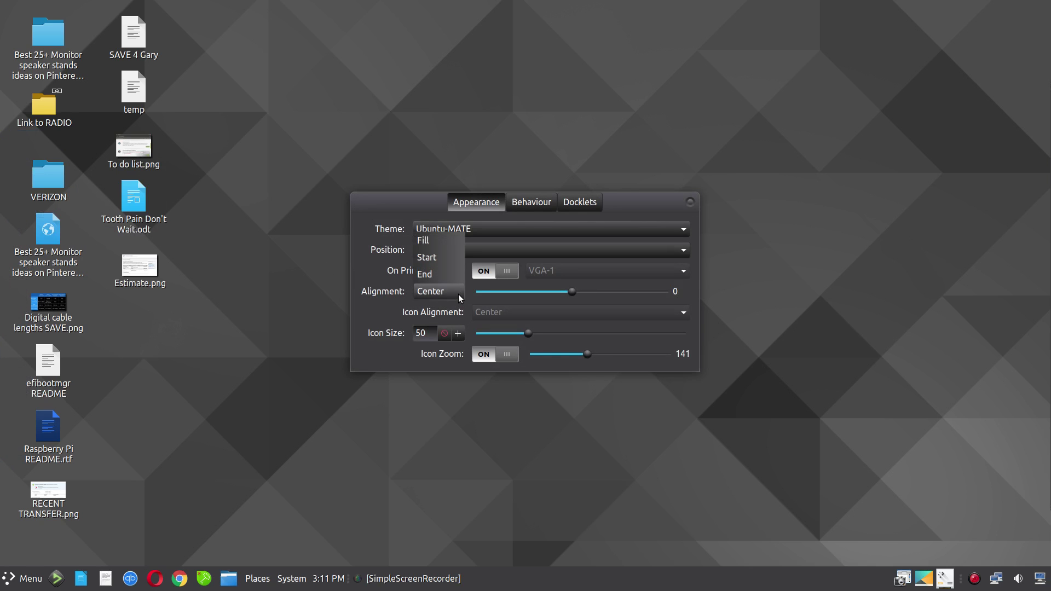
{"action": "left_click", "coordinate": [439, 275]}
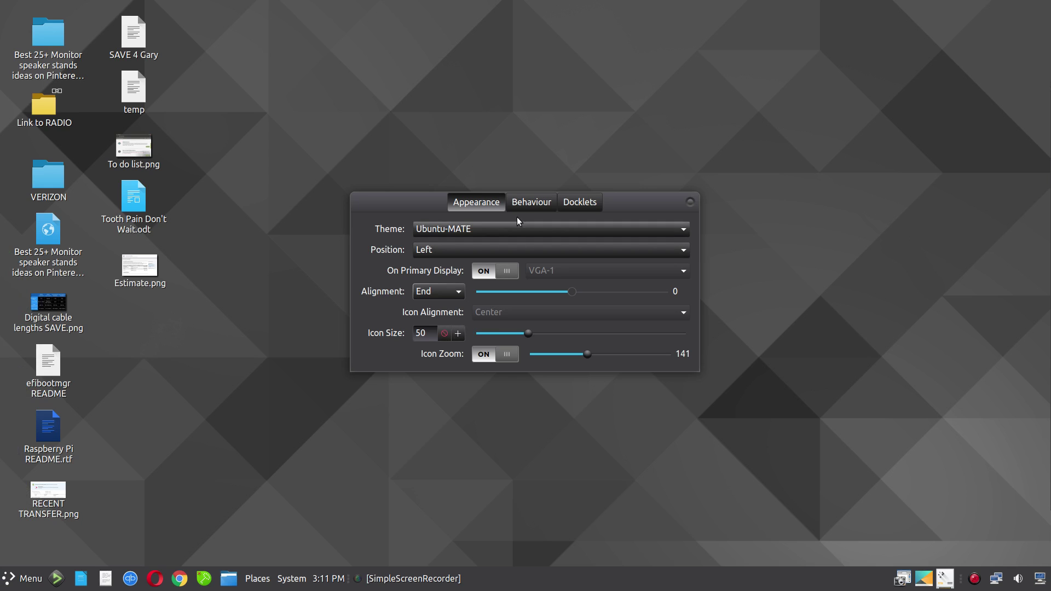
{"action": "left_click", "coordinate": [532, 204]}
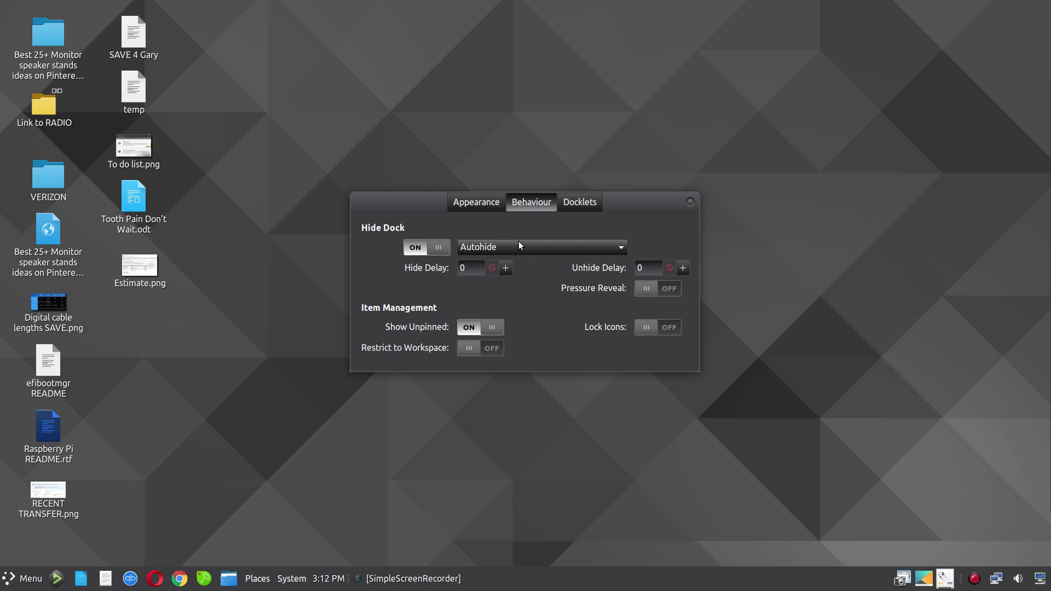
{"action": "left_click", "coordinate": [583, 204]}
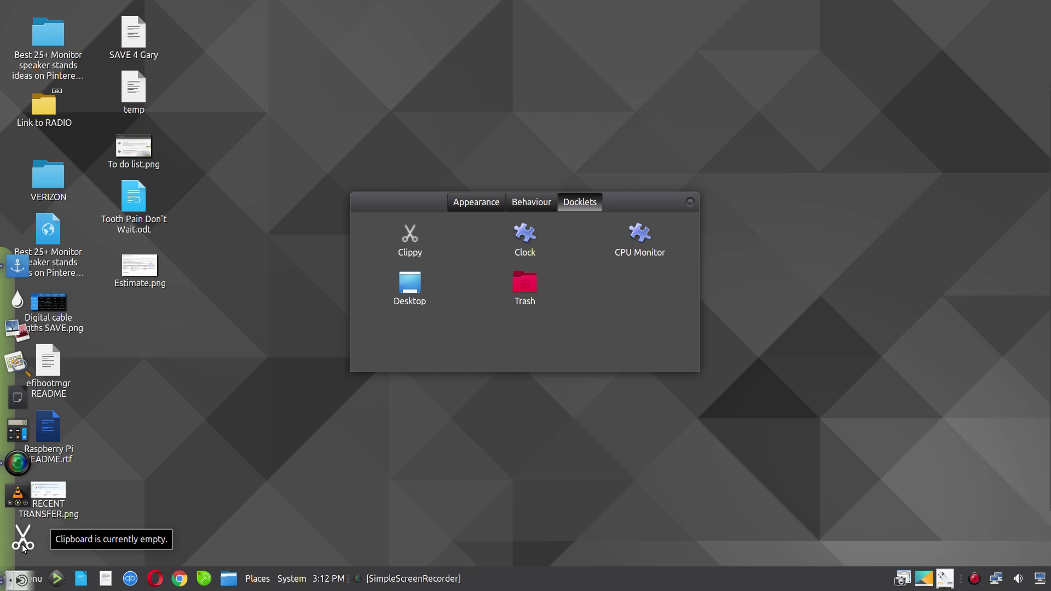
- Close Plank preferences, reveal the docks at both screen edges, and open the bottom panel's menu
{"action": "left_click", "coordinate": [691, 204]}
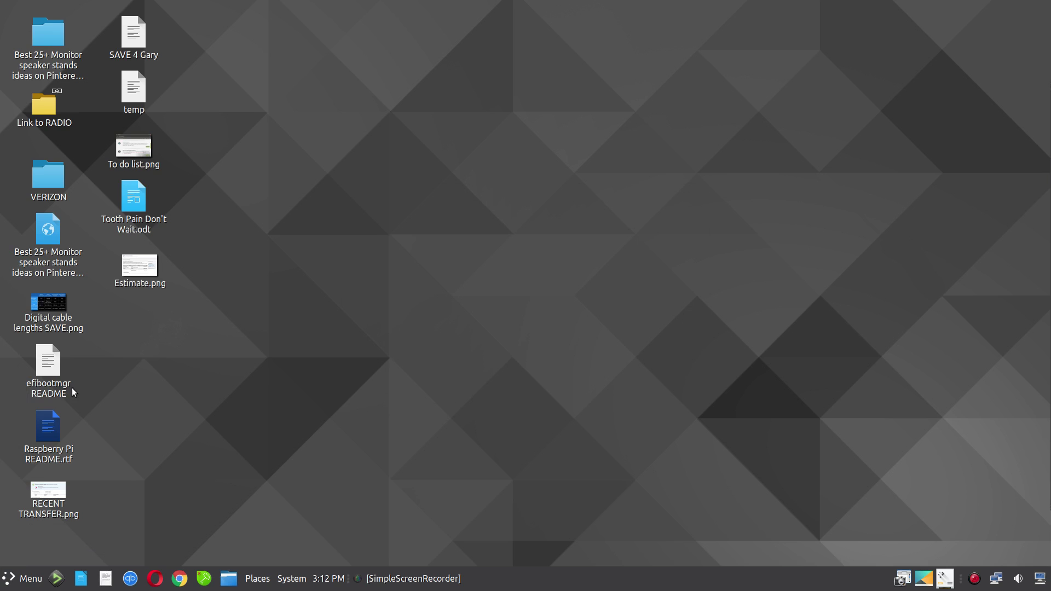
{"action": "mouse_move", "coordinate": [8, 502]}
{"action": "mouse_move", "coordinate": [1050, 487]}
{"action": "mouse_move", "coordinate": [2, 427]}
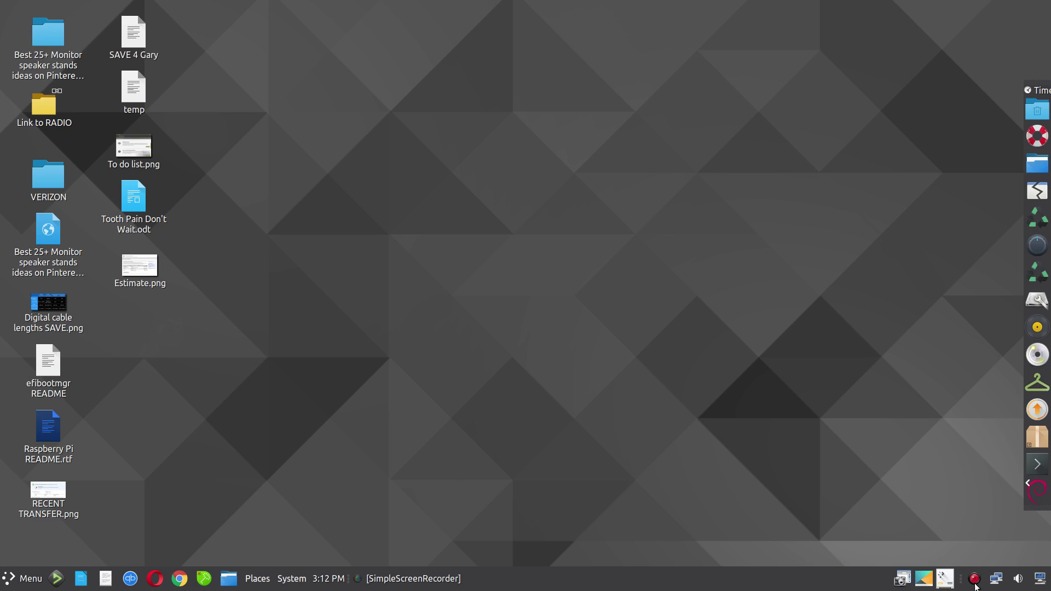
{"action": "right_click", "coordinate": [808, 577]}
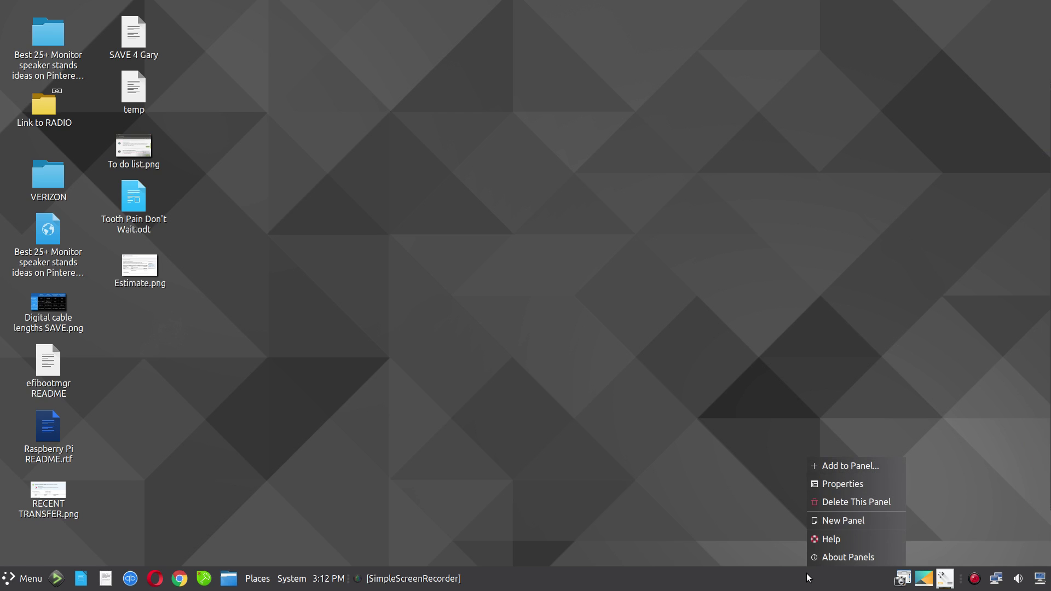
- Add a new top panel, keep its orientation at Top in Properties, then delete it
{"action": "left_click", "coordinate": [849, 522]}
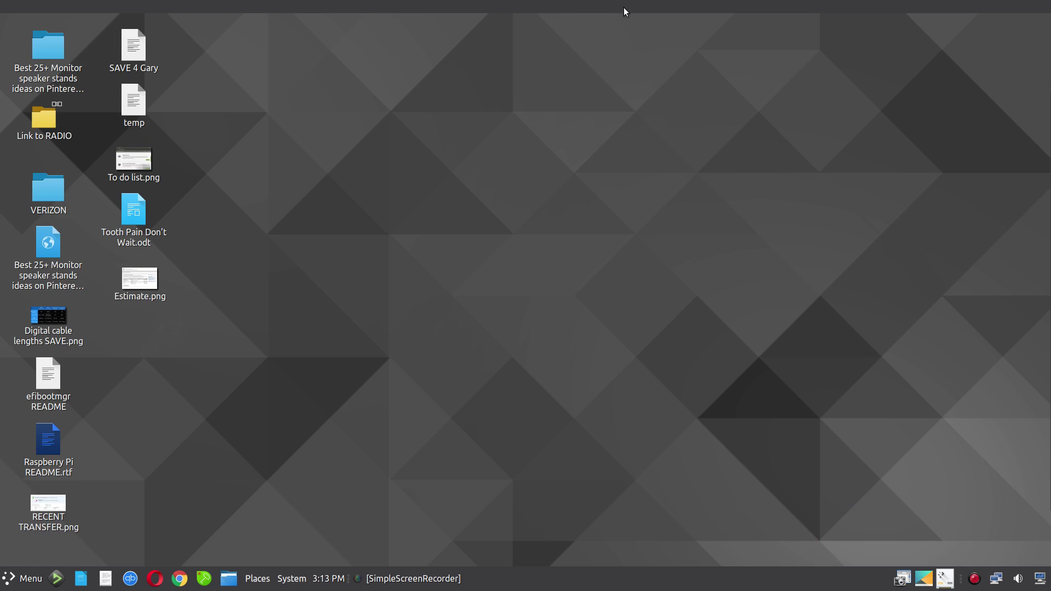
{"action": "right_click", "coordinate": [666, 7]}
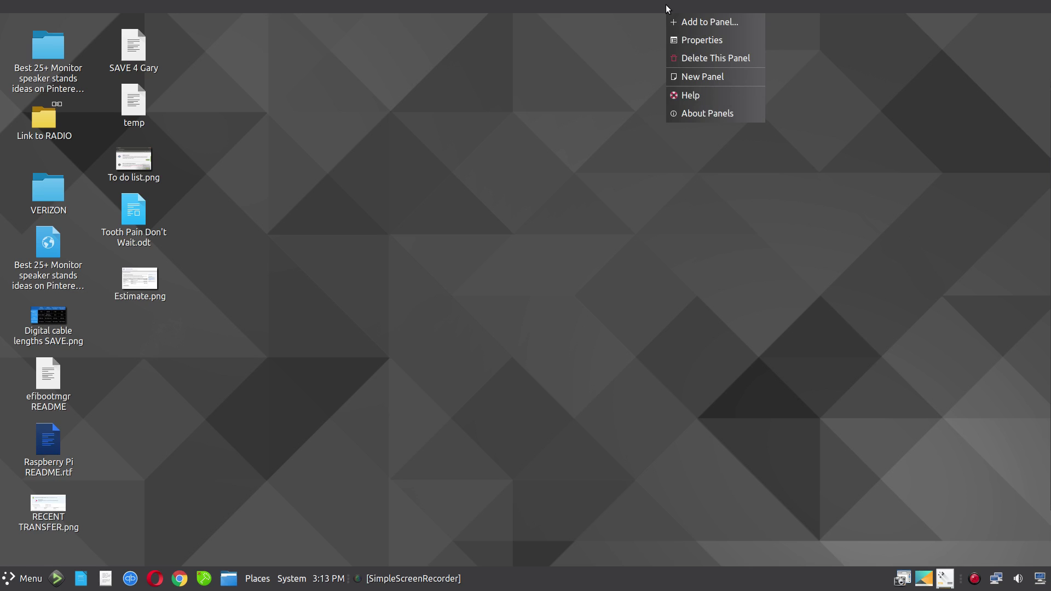
{"action": "left_click", "coordinate": [687, 40]}
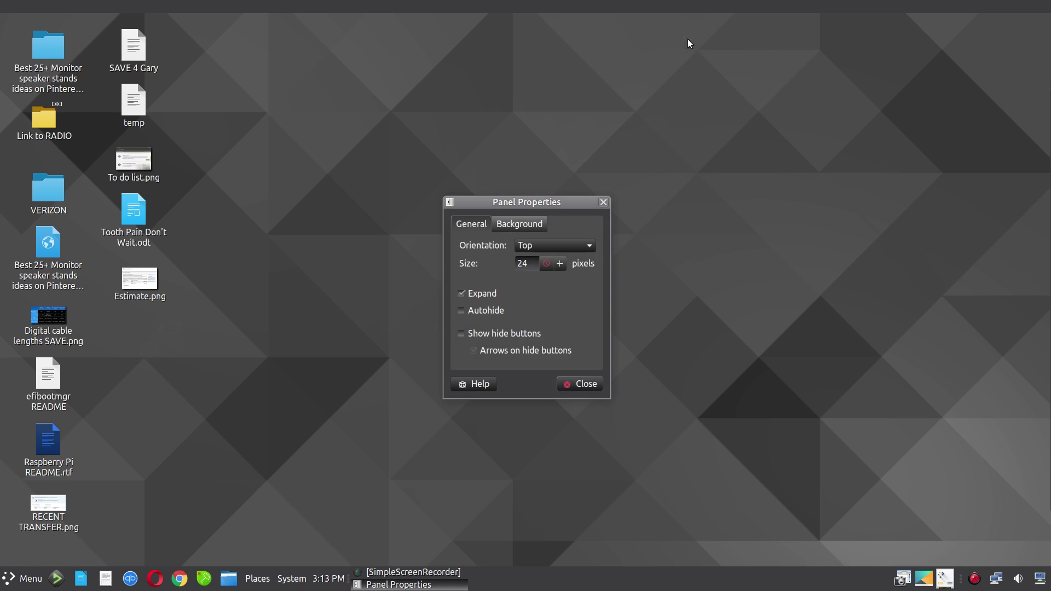
{"action": "left_click", "coordinate": [589, 247]}
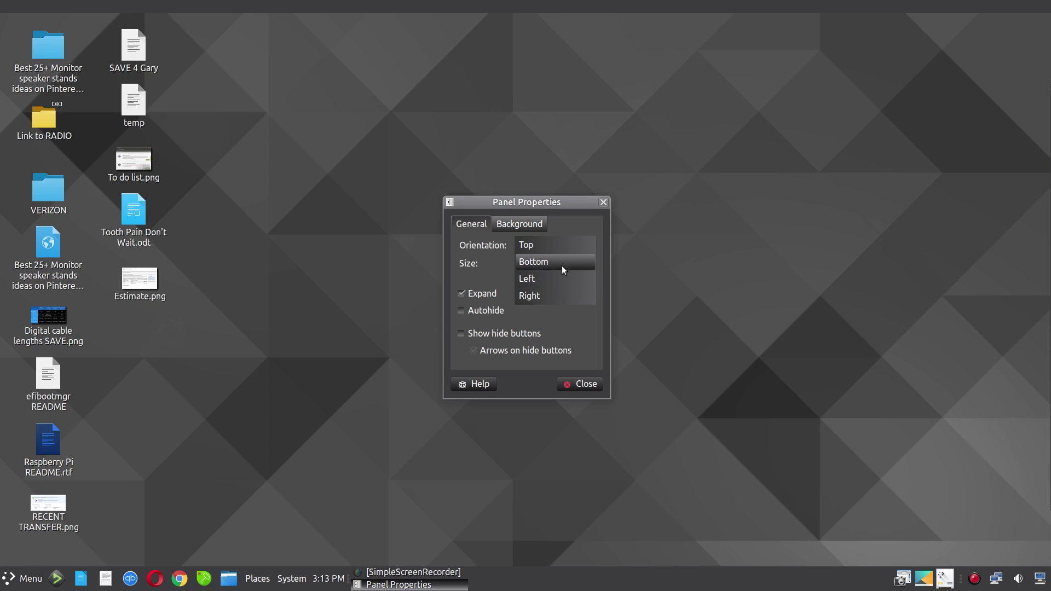
{"action": "left_click", "coordinate": [603, 204]}
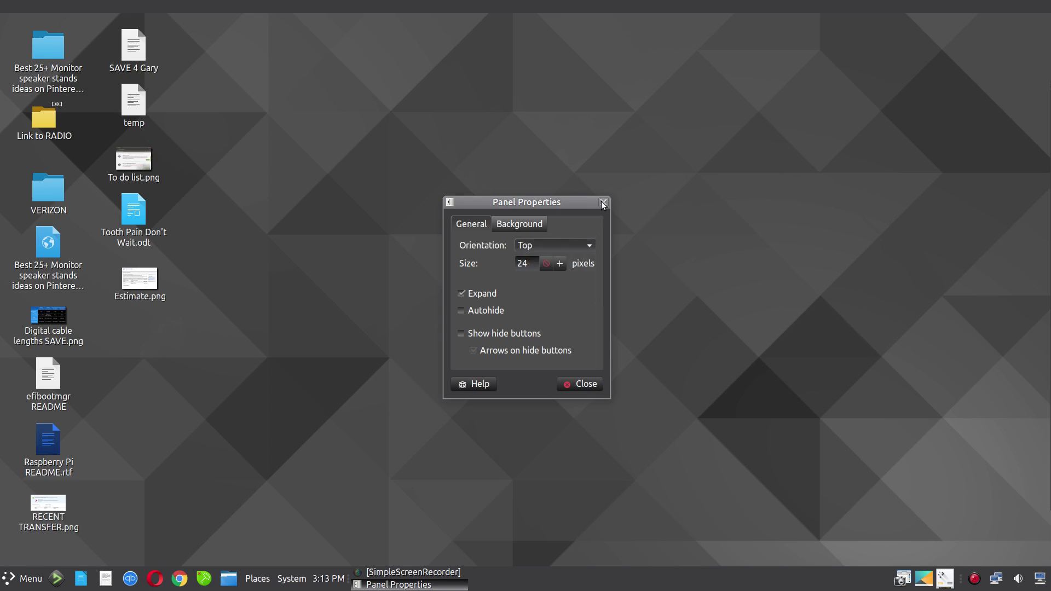
{"action": "left_click", "coordinate": [592, 386]}
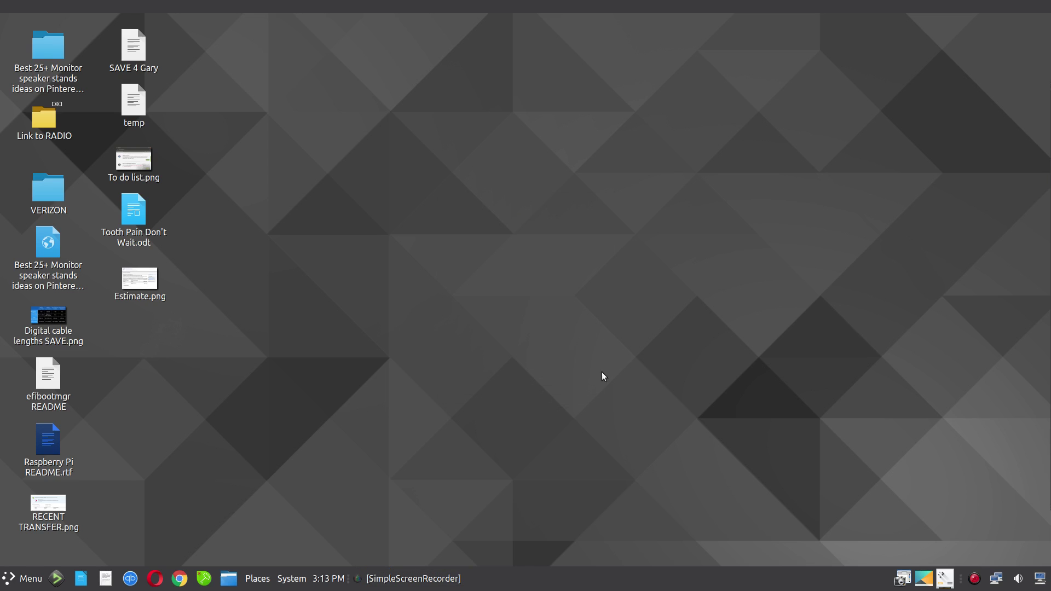
{"action": "right_click", "coordinate": [744, 7]}
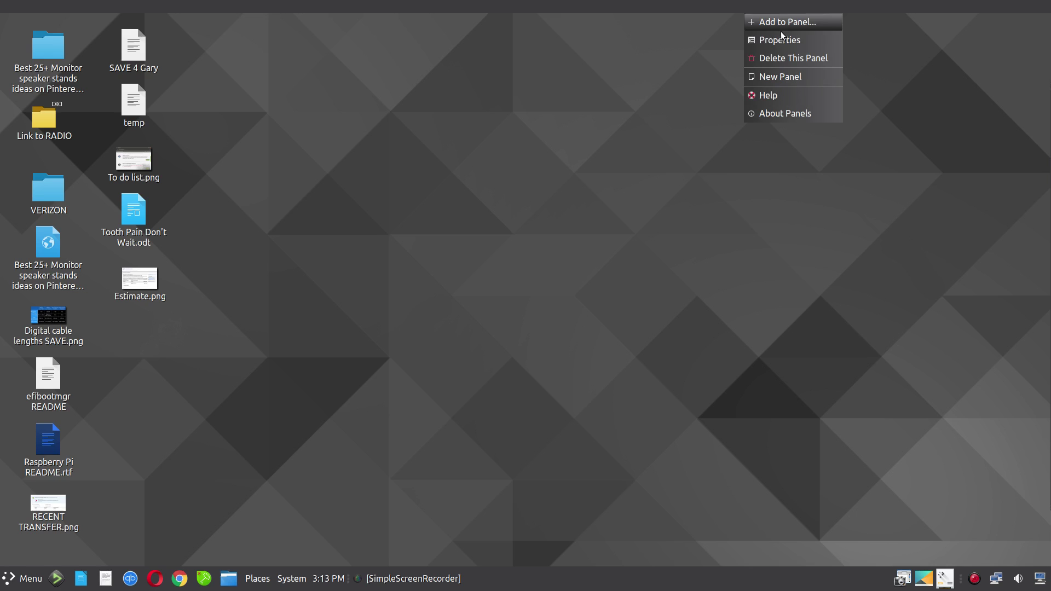
{"action": "left_click", "coordinate": [790, 58]}
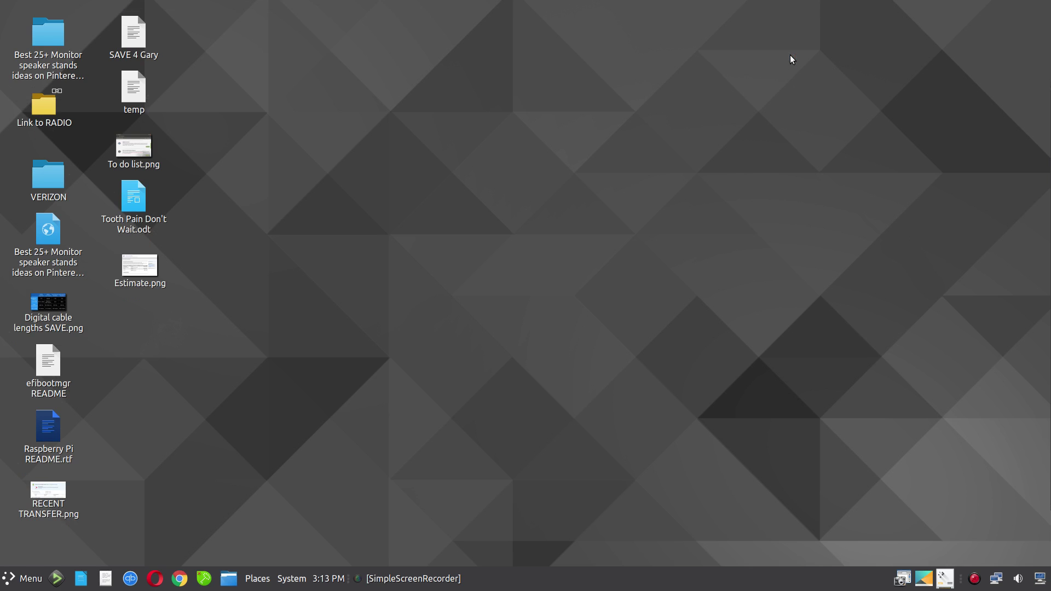
{"action": "mouse_move", "coordinate": [1049, 257]}
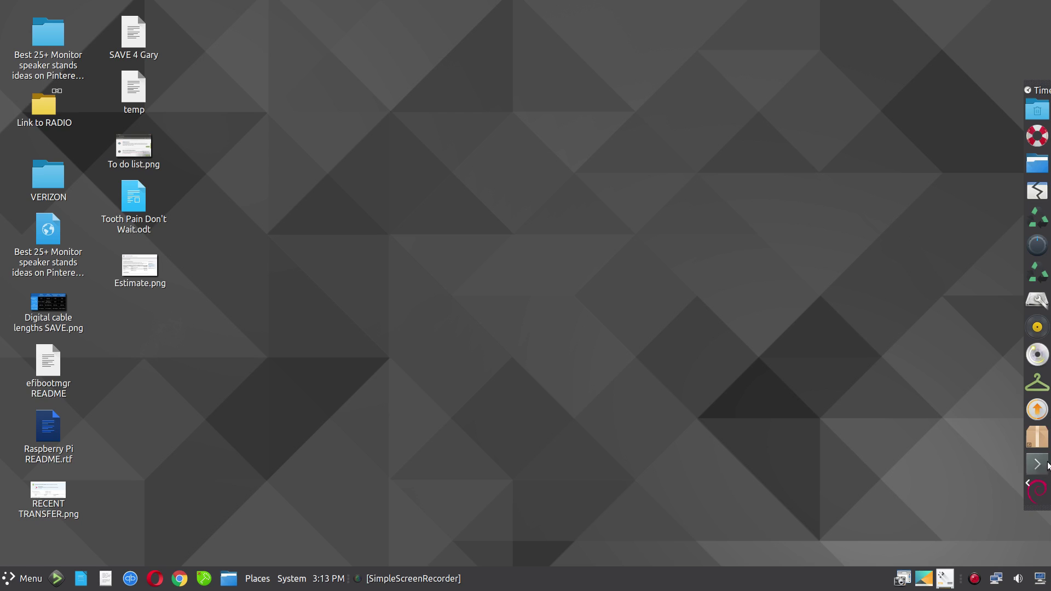
{"action": "right_click", "coordinate": [1038, 512]}
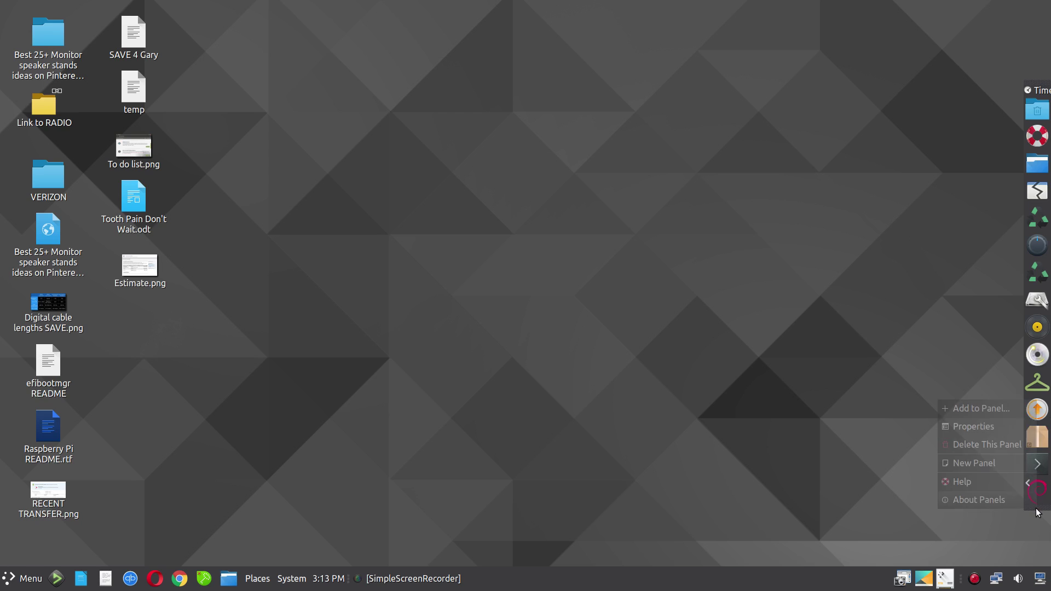
{"action": "left_click", "coordinate": [962, 427]}
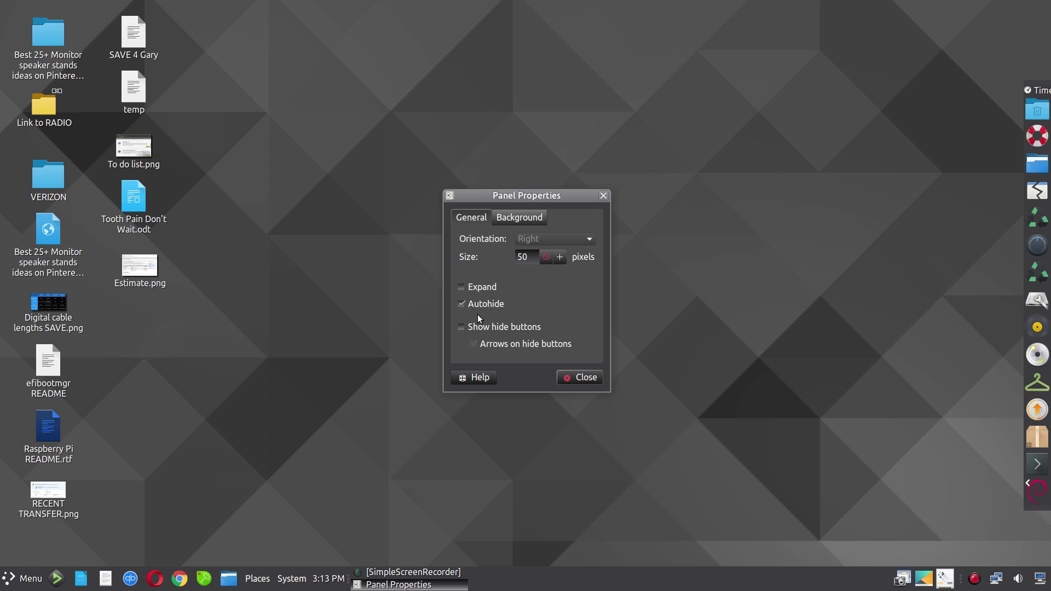
{"action": "left_click", "coordinate": [462, 286]}
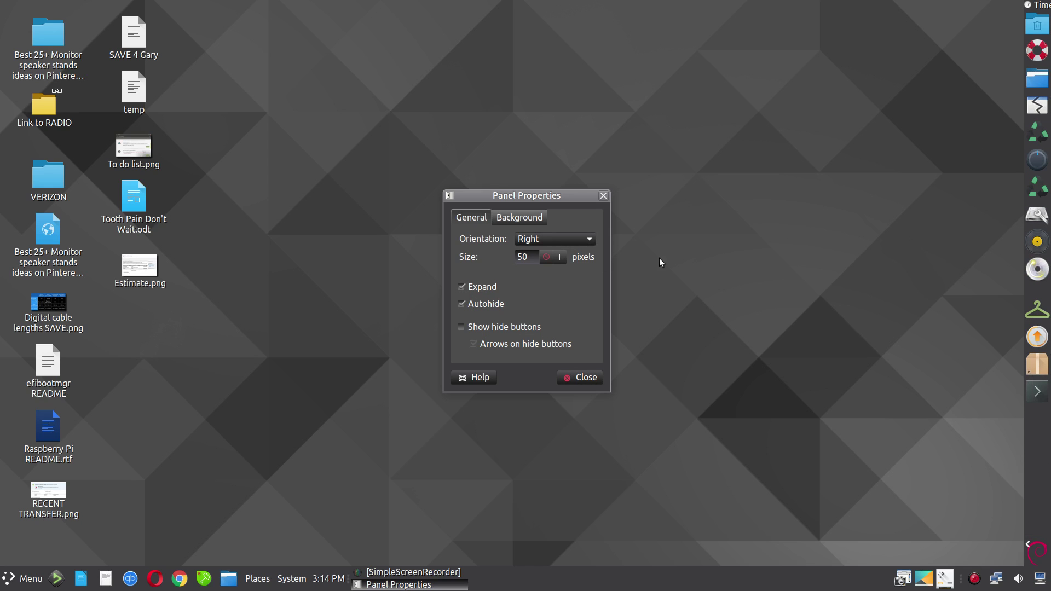
{"action": "left_click", "coordinate": [464, 284]}
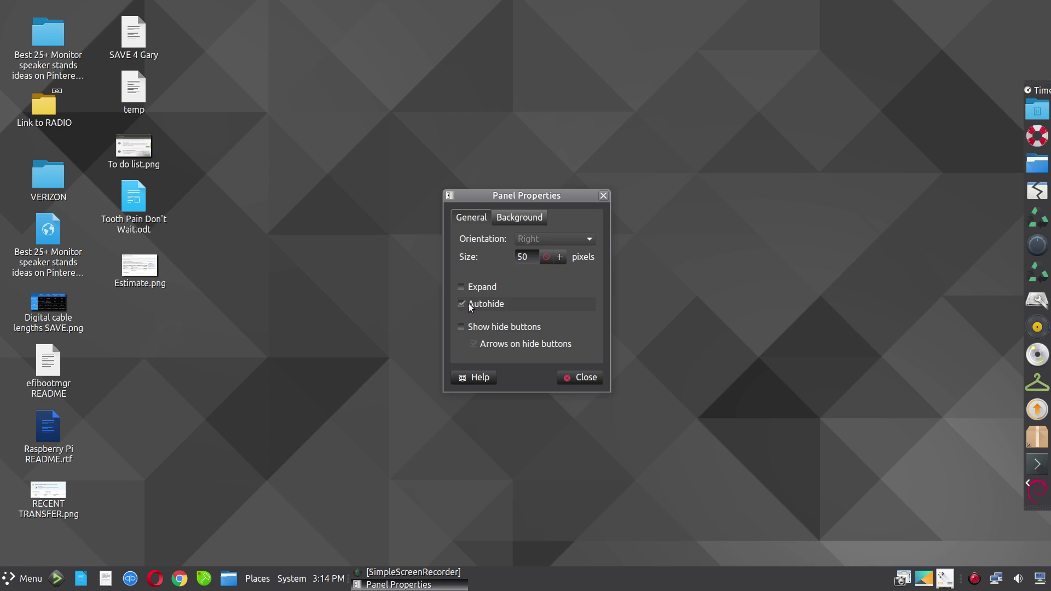
{"action": "left_click", "coordinate": [528, 217]}
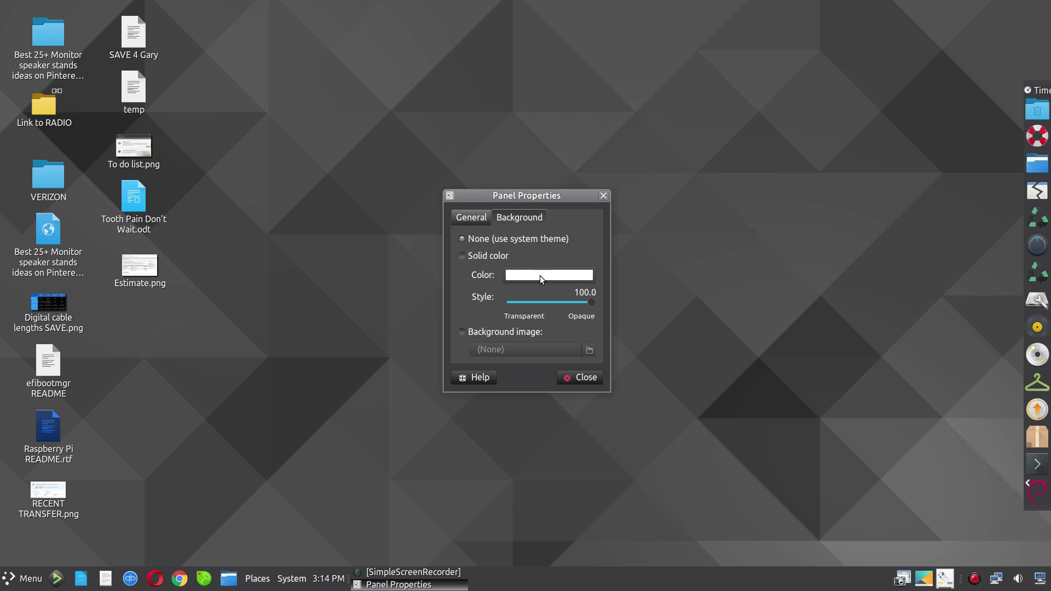
{"action": "left_click", "coordinate": [573, 378]}
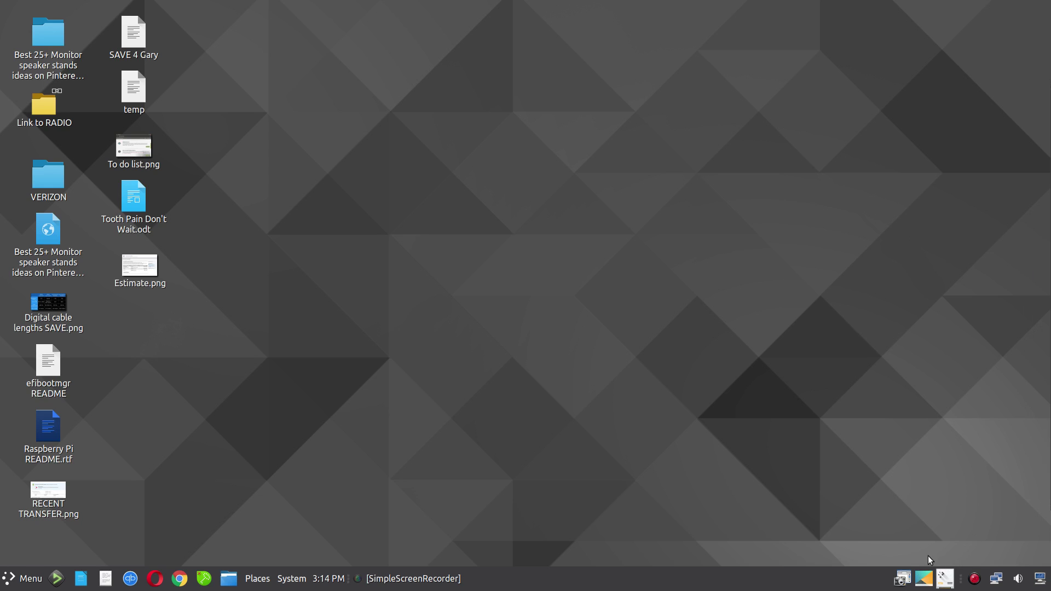
- Mount the 508 GB Volume from the drive tray icon and open it in the file manager
{"action": "left_click", "coordinate": [948, 584]}
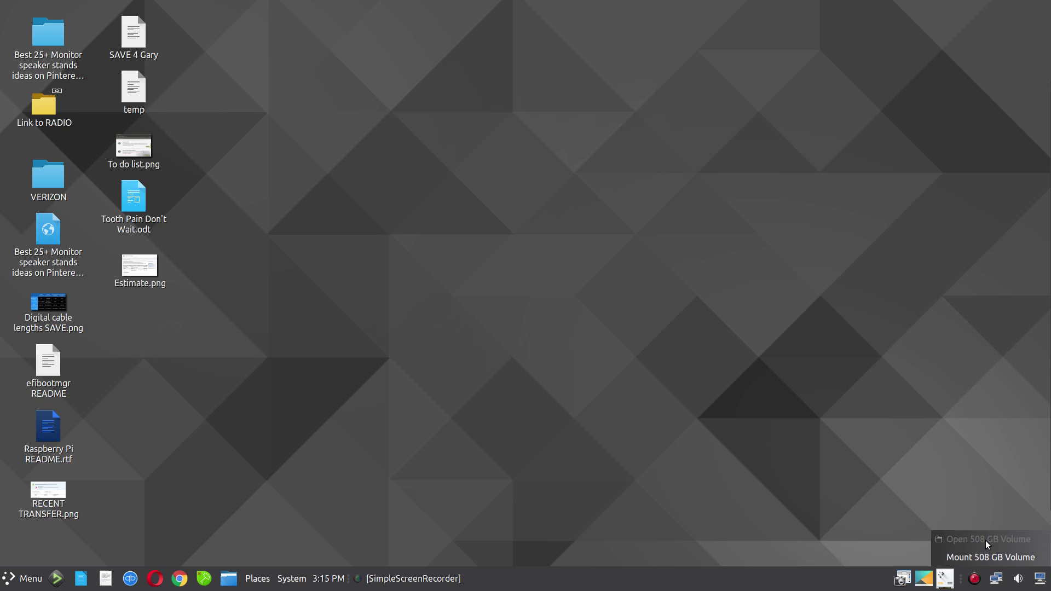
{"action": "left_click", "coordinate": [983, 557]}
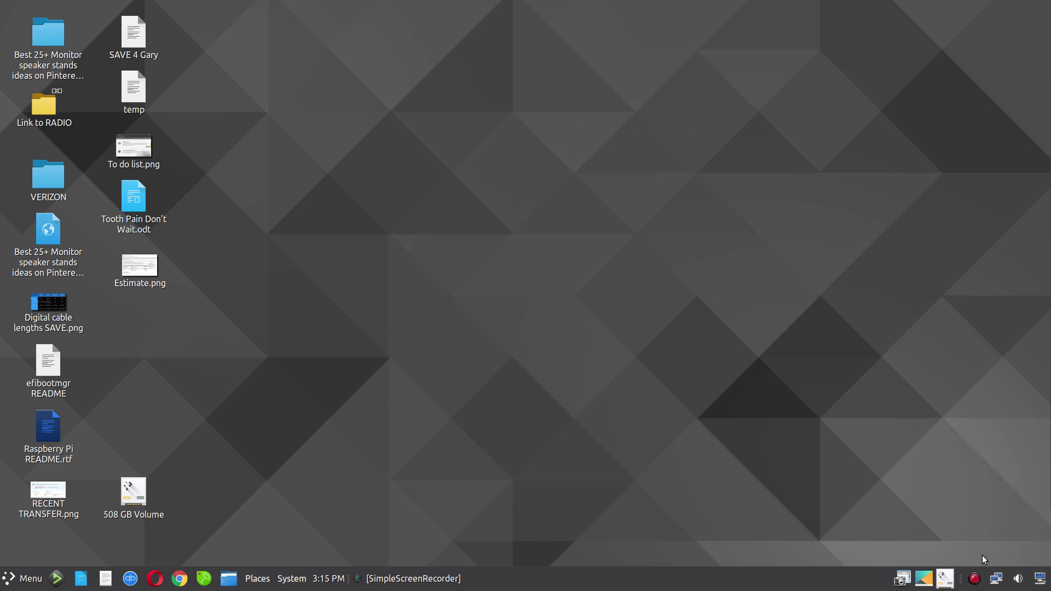
{"action": "left_click", "coordinate": [952, 581]}
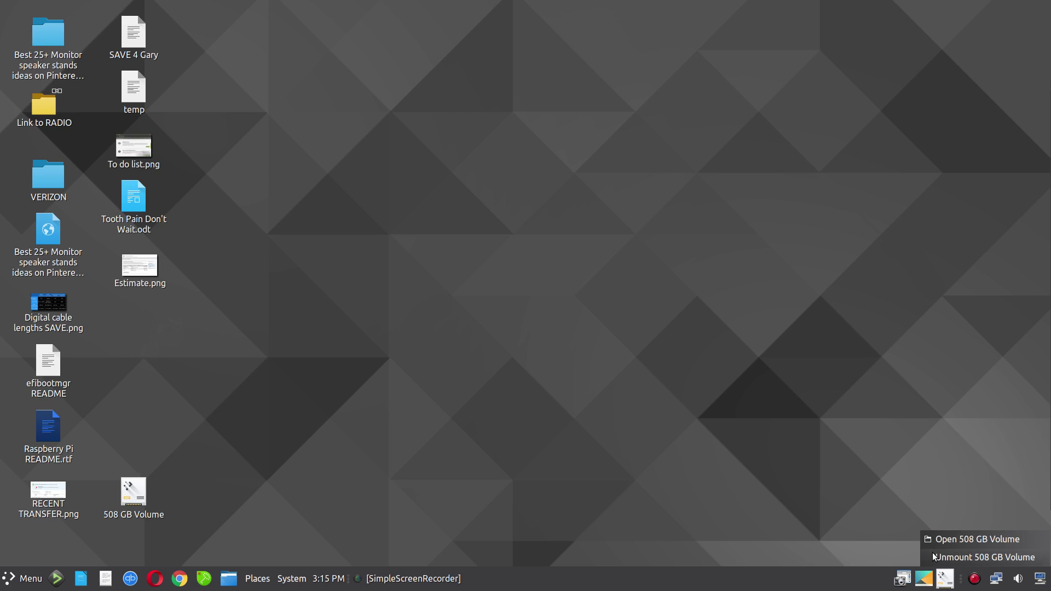
{"action": "left_click", "coordinate": [957, 539]}
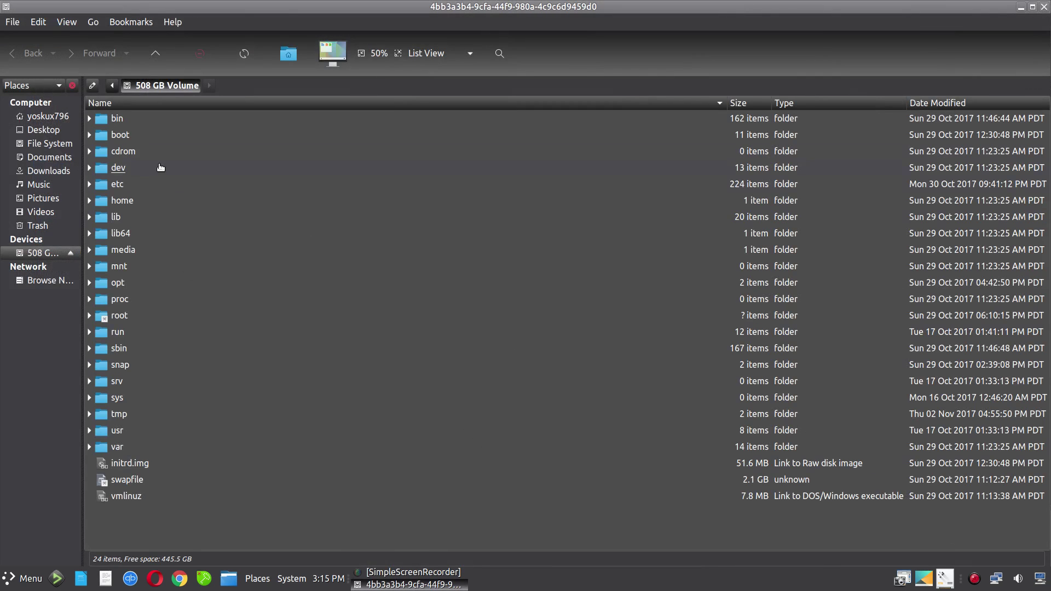
- Open the volume's home folder in Caja, then close the Caja window
{"action": "double_click", "coordinate": [122, 201]}
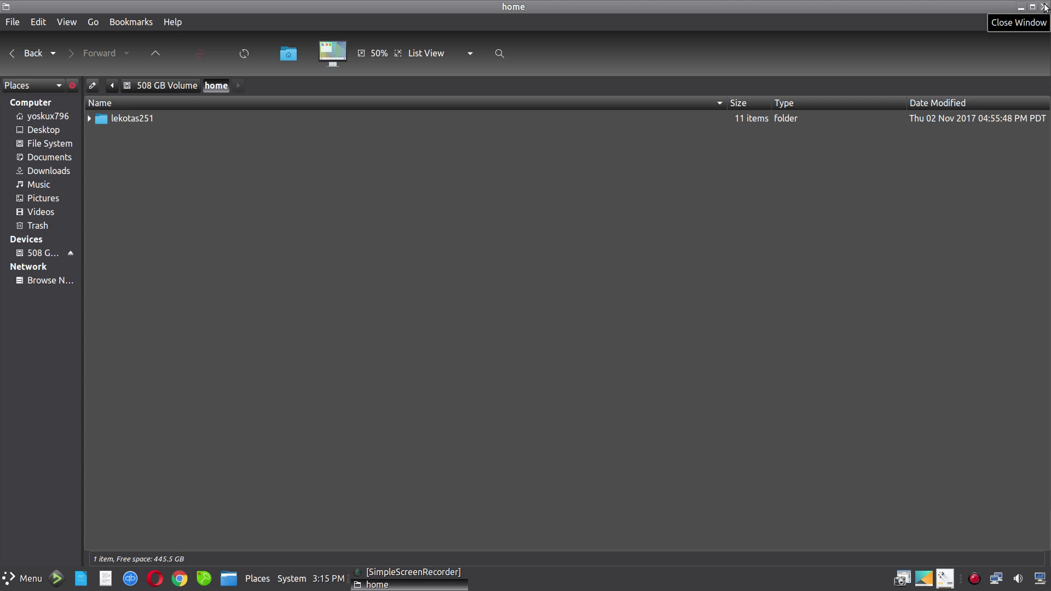
{"action": "left_click", "coordinate": [1044, 7]}
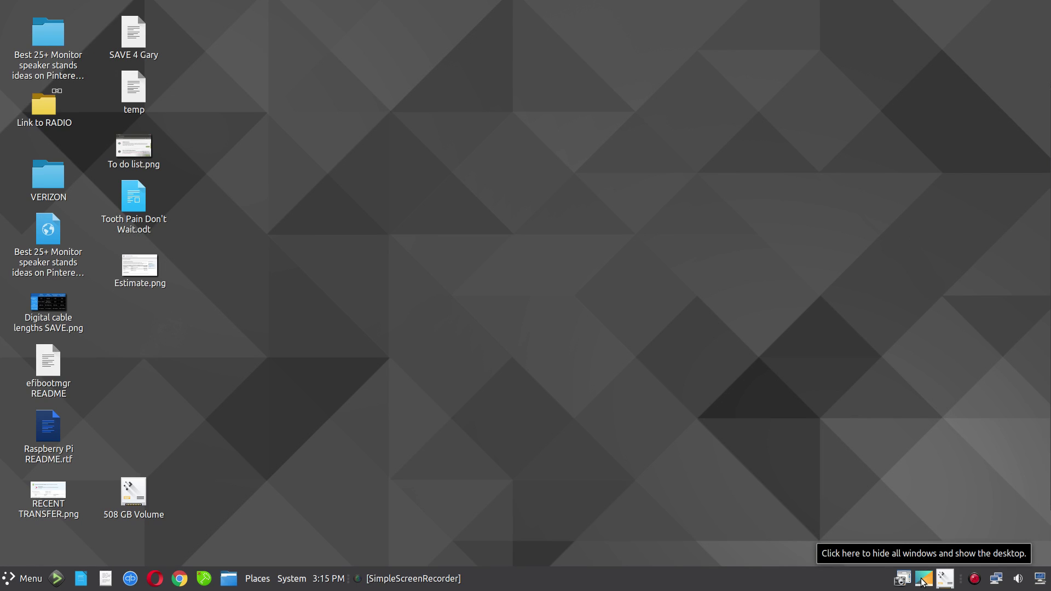
- Open Add to Panel from the bottom panel's menu, then close it without adding anything
{"action": "right_click", "coordinate": [876, 580]}
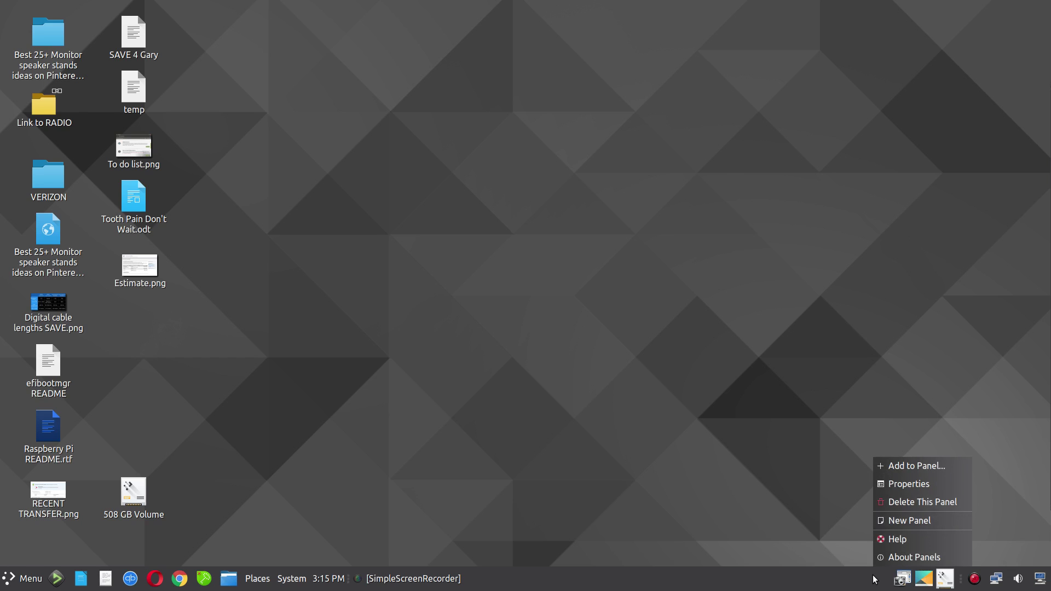
{"action": "left_click", "coordinate": [903, 468]}
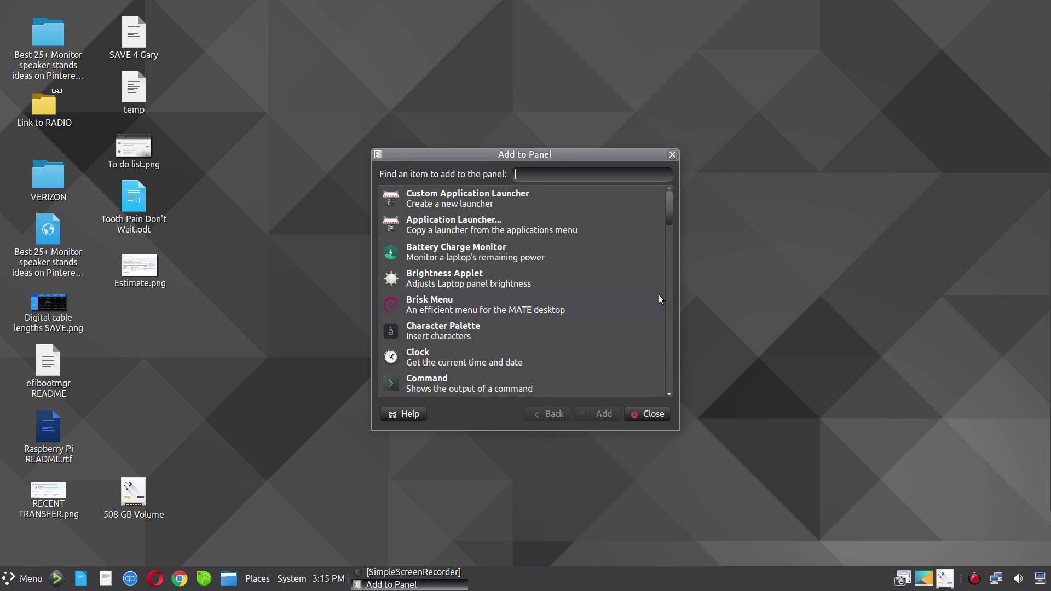
{"action": "left_click_drag", "start_coordinate": [669, 215], "coordinate": [679, 296]}
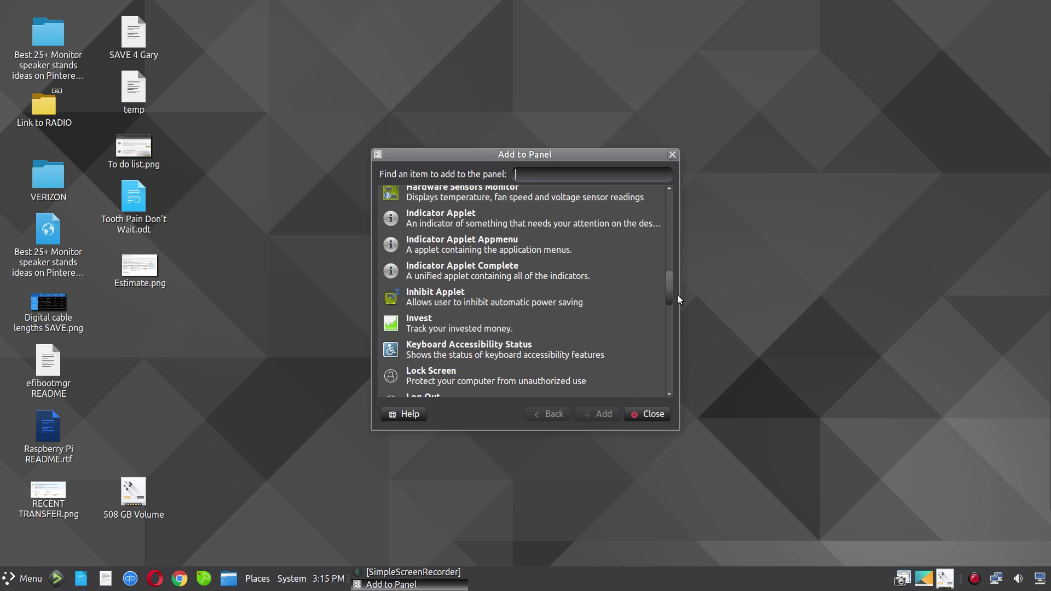
{"action": "left_click", "coordinate": [658, 414]}
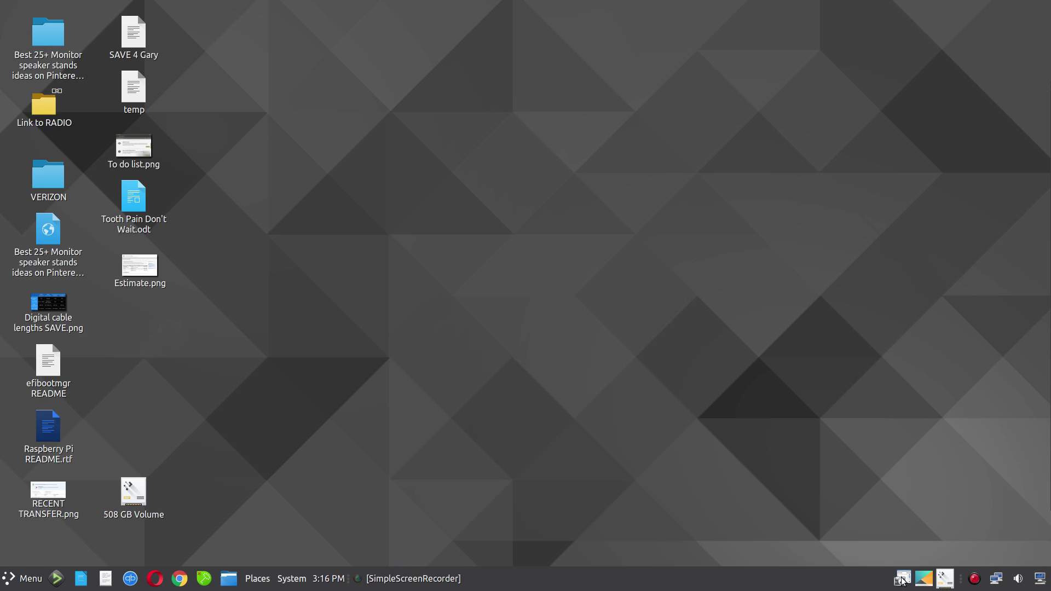
- Browse the application menu's Office category, then close the menu
{"action": "left_click", "coordinate": [18, 582]}
{"action": "left_click", "coordinate": [78, 387]}
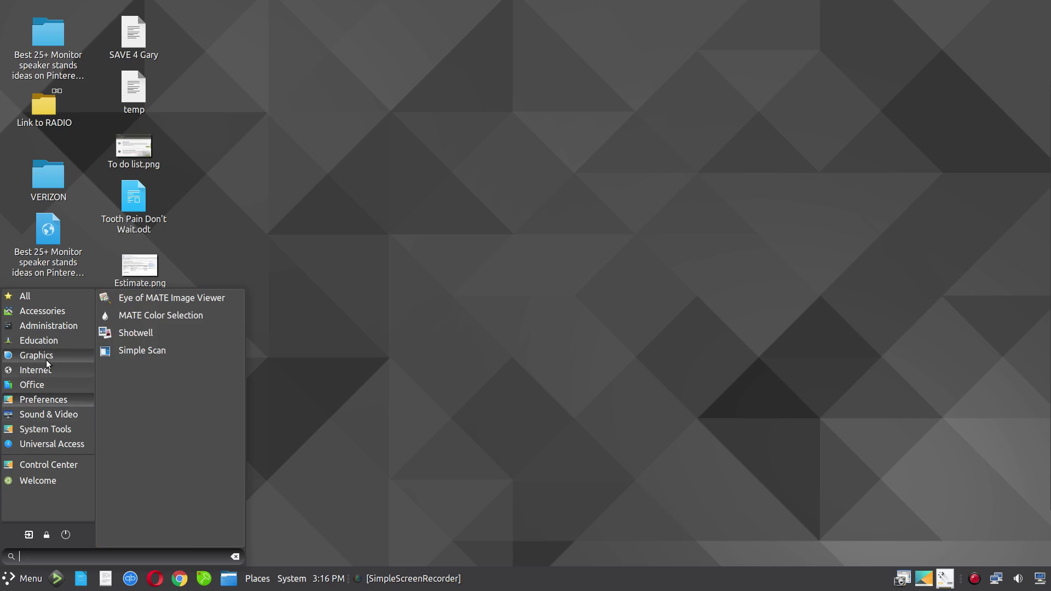
{"action": "mouse_move", "coordinate": [39, 372]}
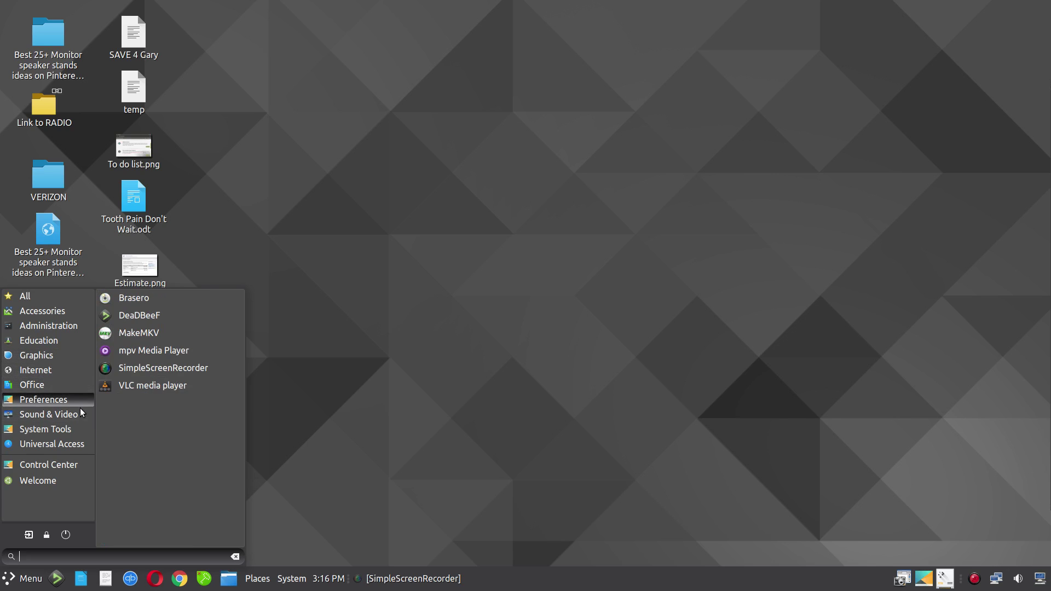
{"action": "mouse_move", "coordinate": [60, 354]}
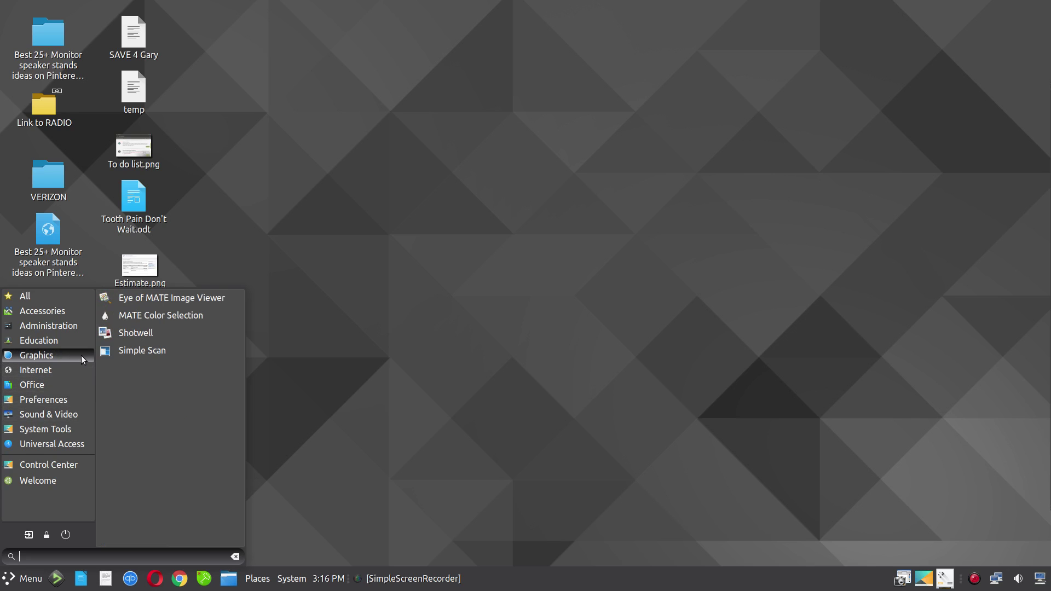
{"action": "left_click", "coordinate": [931, 419]}
- Add the DeaDBeeF music player from Sound & Video to the bottom panel
{"action": "mouse_move", "coordinate": [1048, 383]}
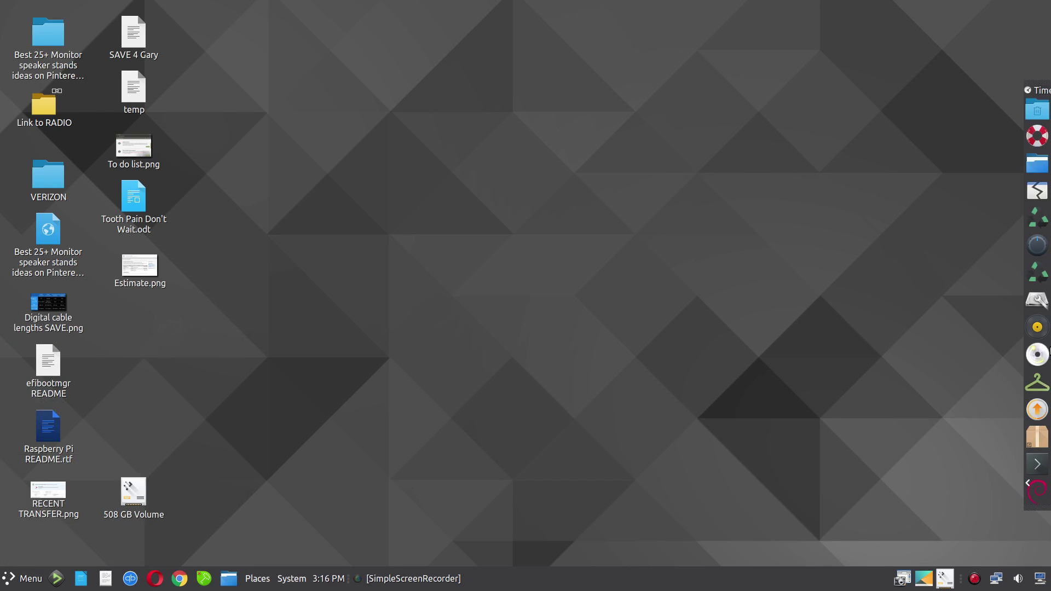
{"action": "mouse_move", "coordinate": [1, 410]}
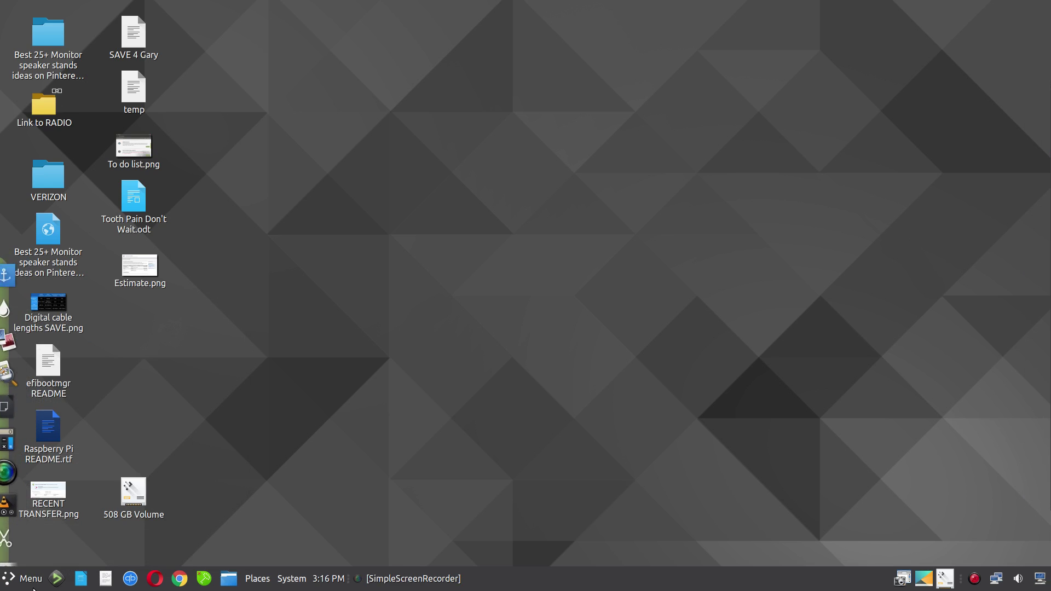
{"action": "left_click", "coordinate": [32, 583]}
{"action": "mouse_move", "coordinate": [60, 417]}
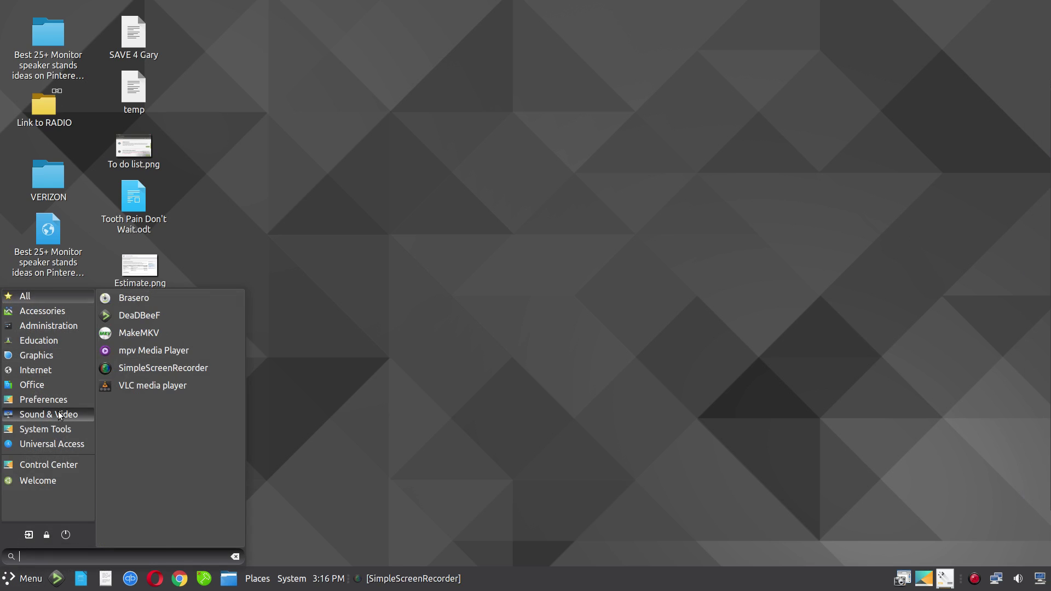
{"action": "left_click", "coordinate": [170, 317]}
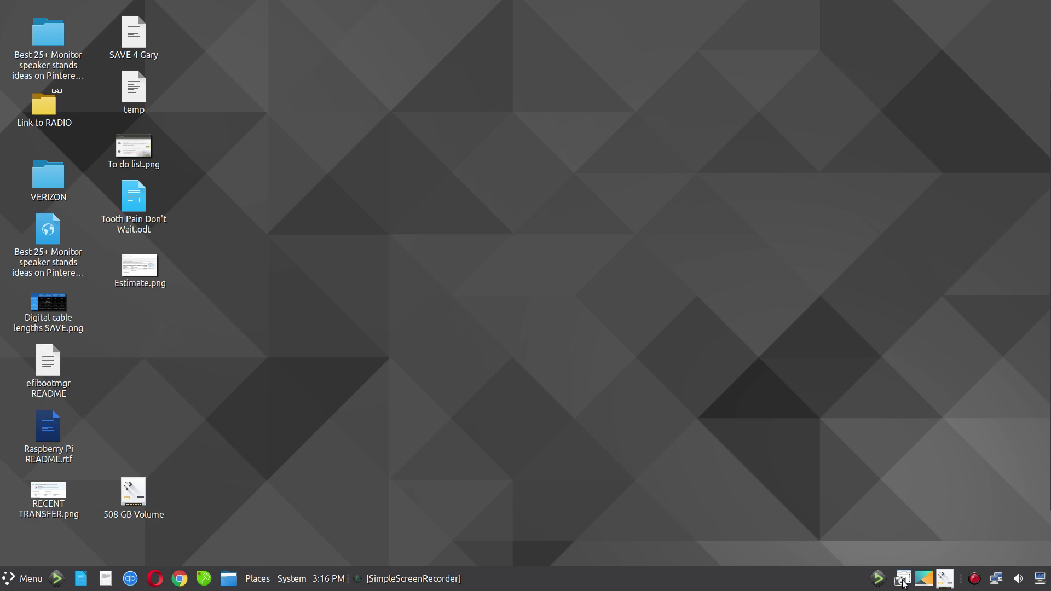
{"action": "mouse_move", "coordinate": [1048, 454]}
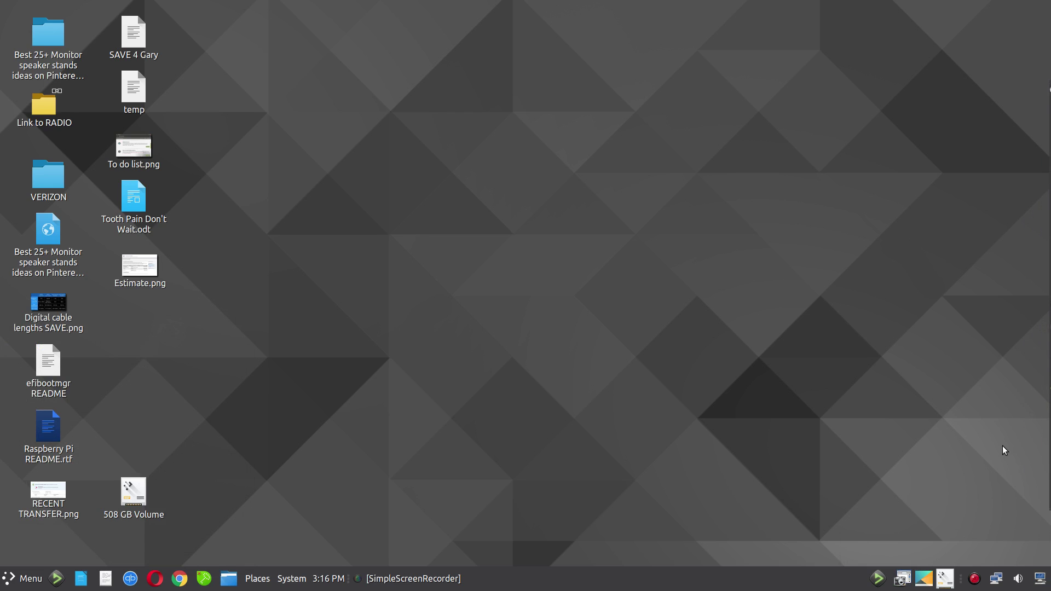
- Remove the DeaDBeeF launcher from the bottom panel
{"action": "right_click", "coordinate": [877, 577]}
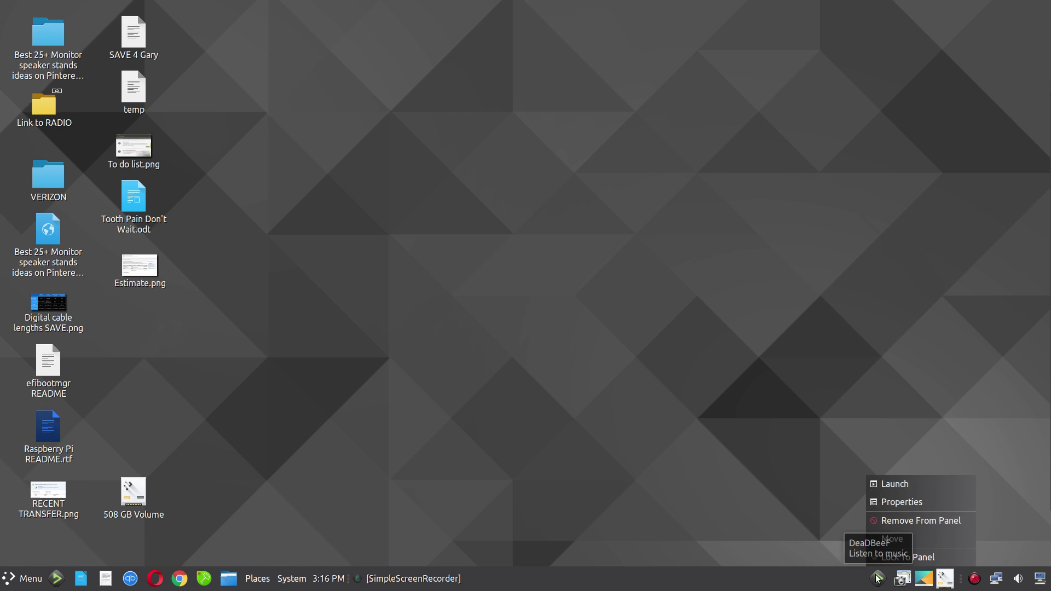
{"action": "left_click", "coordinate": [924, 520]}
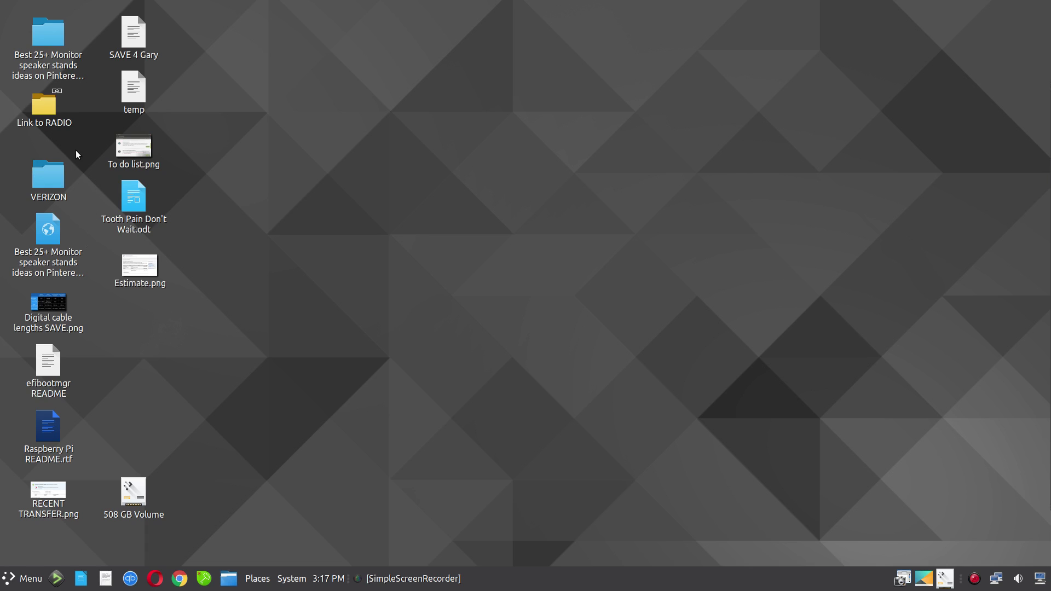
- Open the desktop Link to RADIO, then browse Home › Music › RADIO and back to Music
{"action": "double_click", "coordinate": [43, 111]}
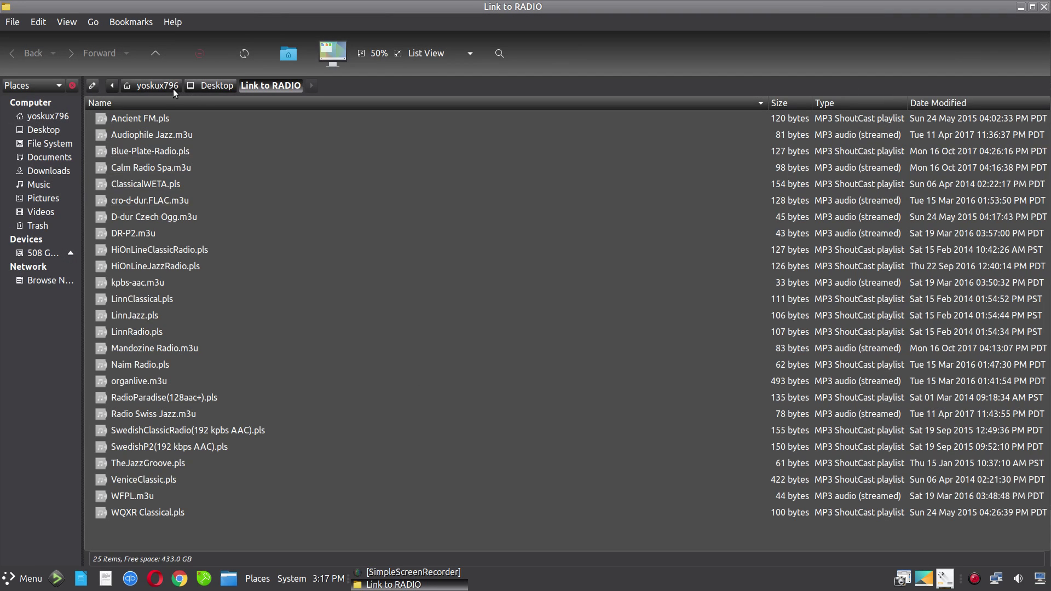
{"action": "left_click", "coordinate": [158, 87]}
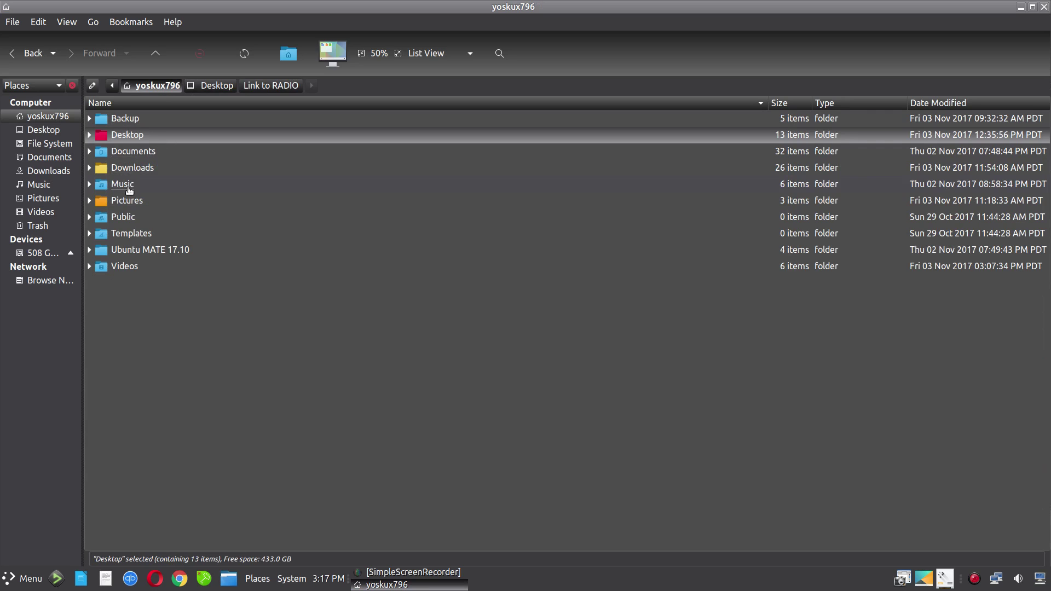
{"action": "double_click", "coordinate": [123, 185]}
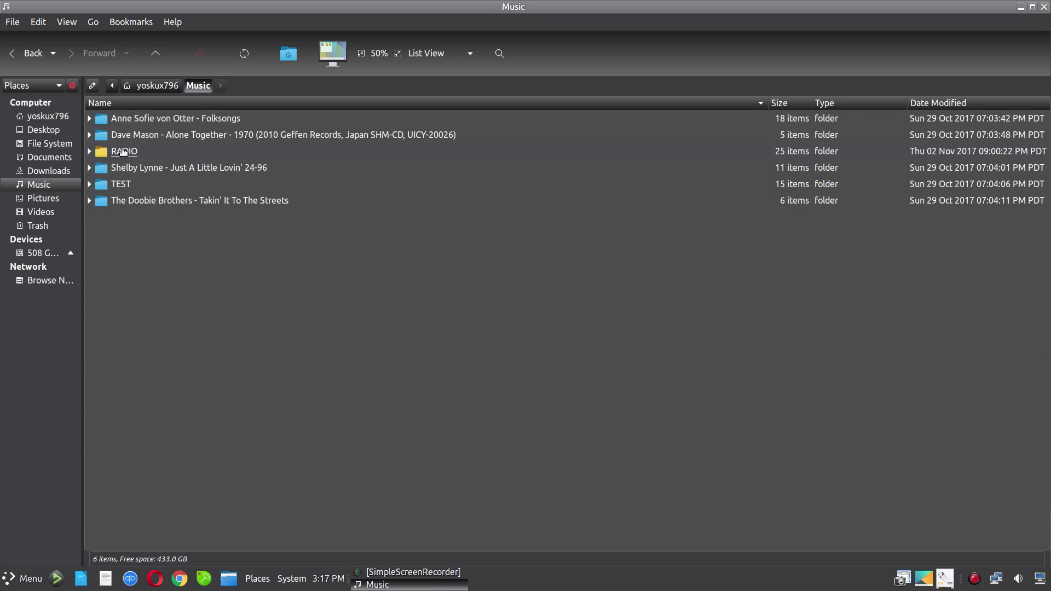
{"action": "left_click", "coordinate": [126, 152]}
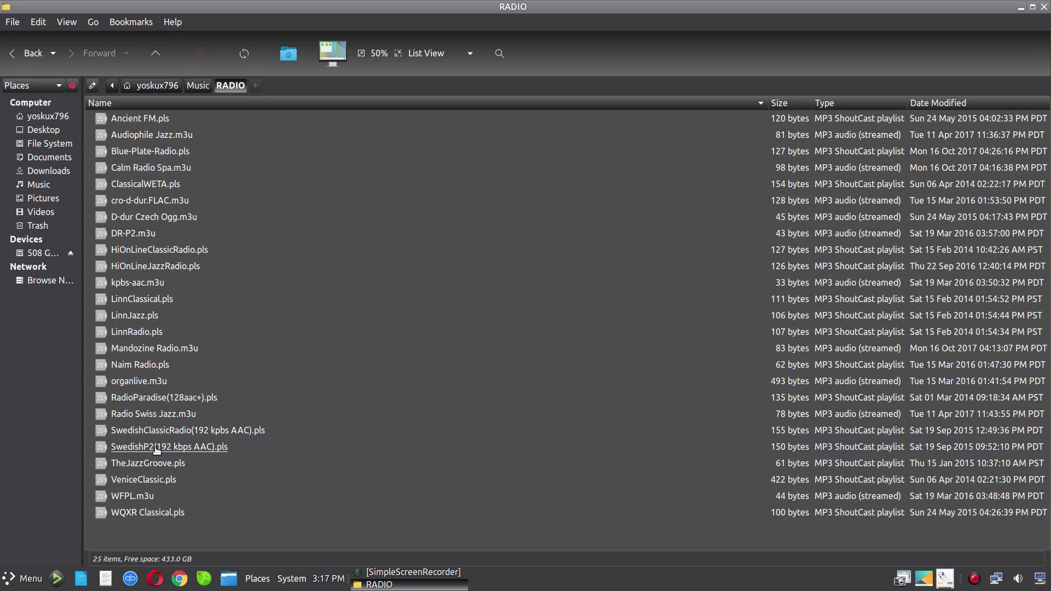
{"action": "left_click", "coordinate": [198, 86]}
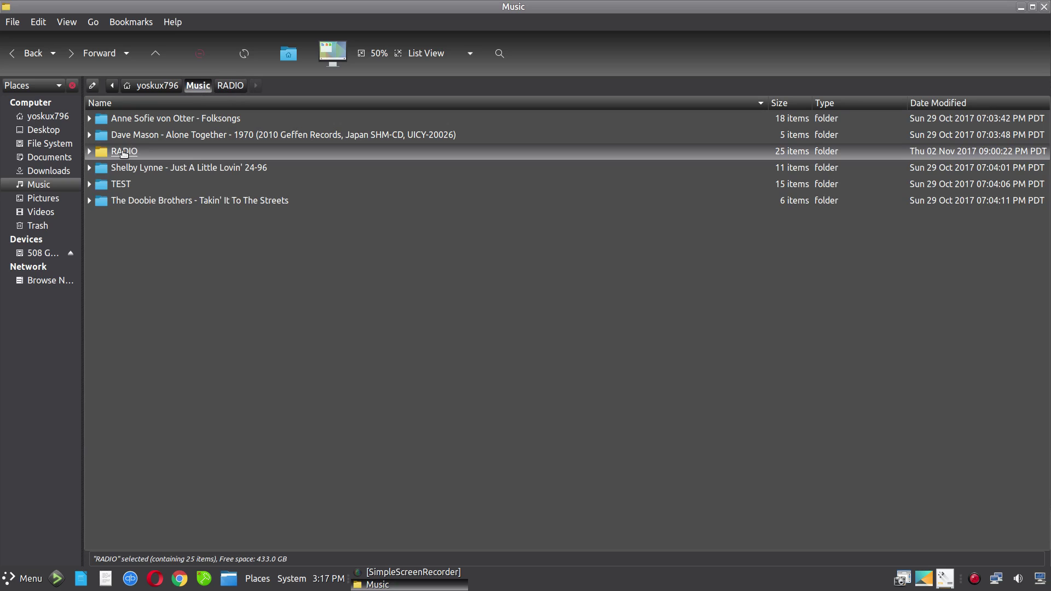
- Make a link to the RADIO folder in Music, then move that Link to RADIO to the Trash
{"action": "right_click", "coordinate": [123, 154]}
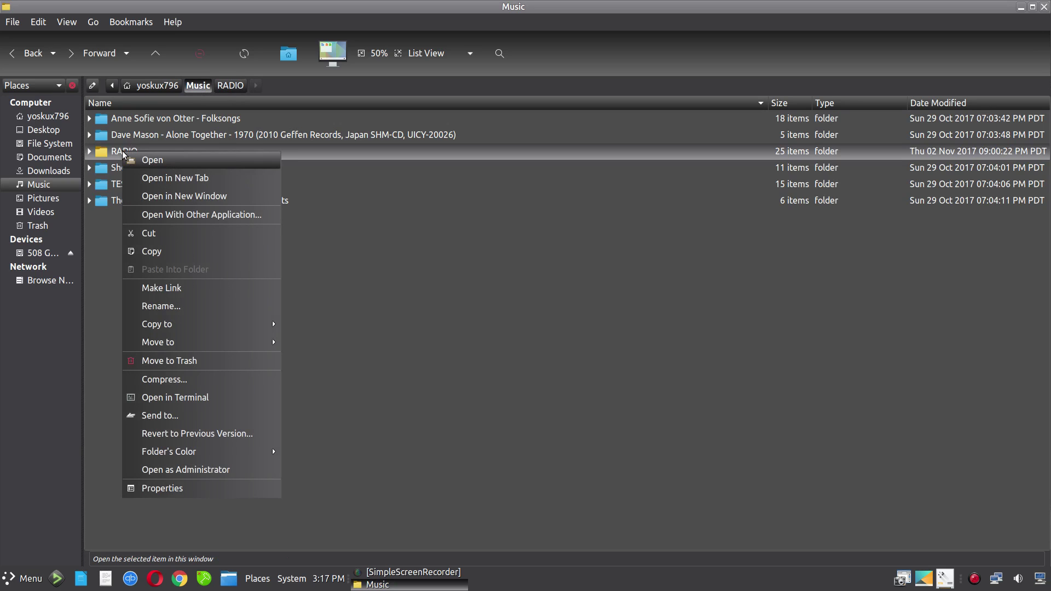
{"action": "left_click", "coordinate": [174, 289]}
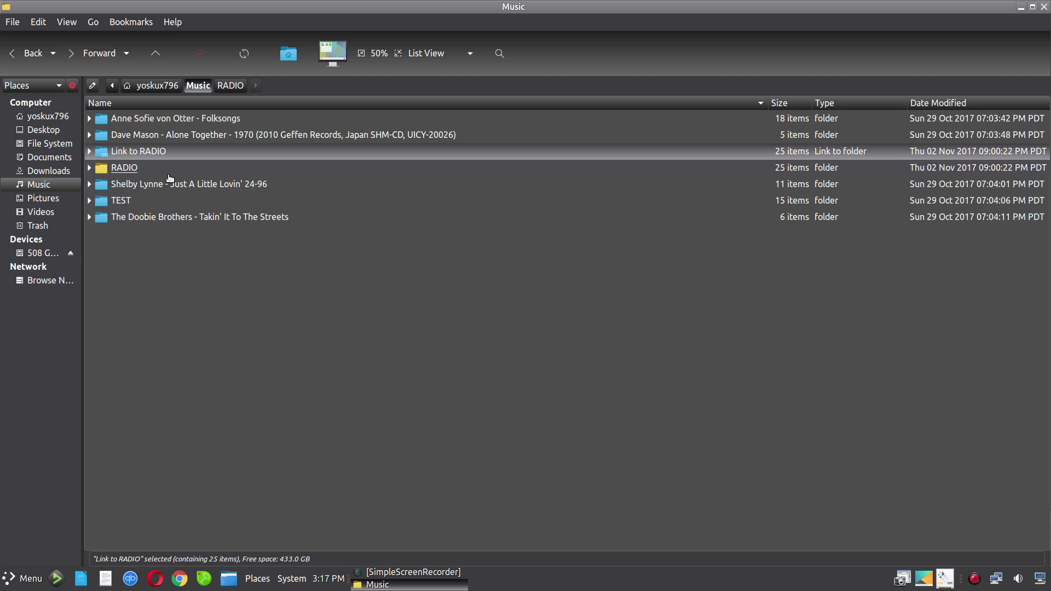
{"action": "right_click", "coordinate": [140, 153]}
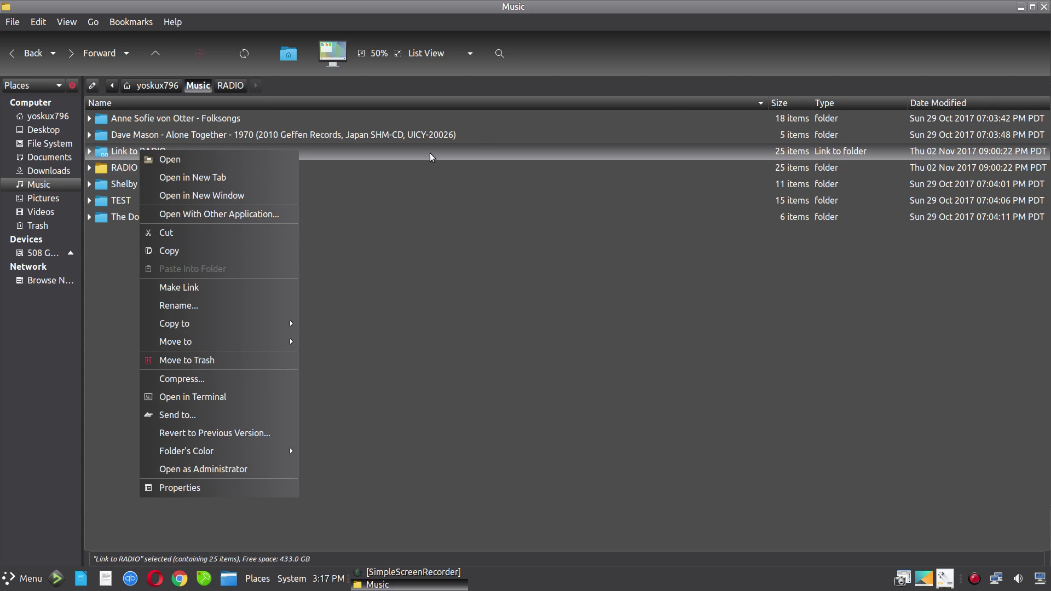
{"action": "left_click", "coordinate": [438, 409]}
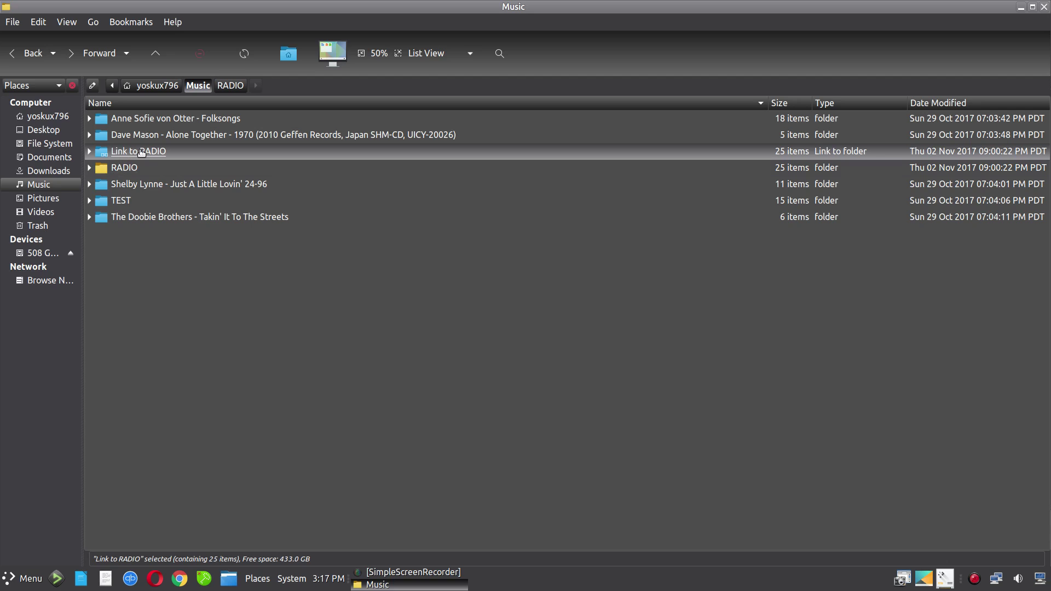
{"action": "right_click", "coordinate": [140, 153]}
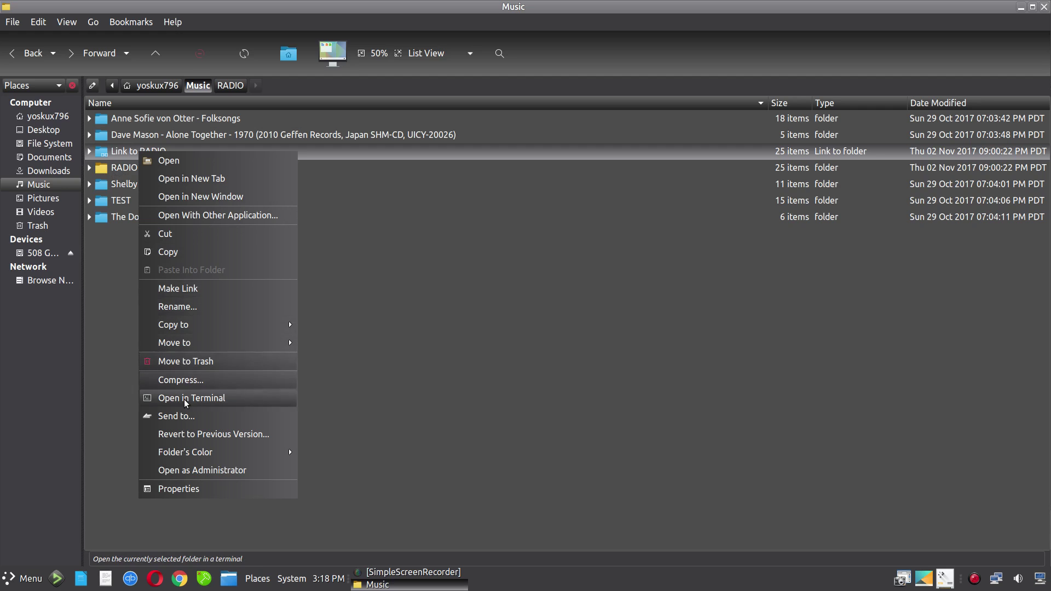
{"action": "left_click", "coordinate": [206, 362]}
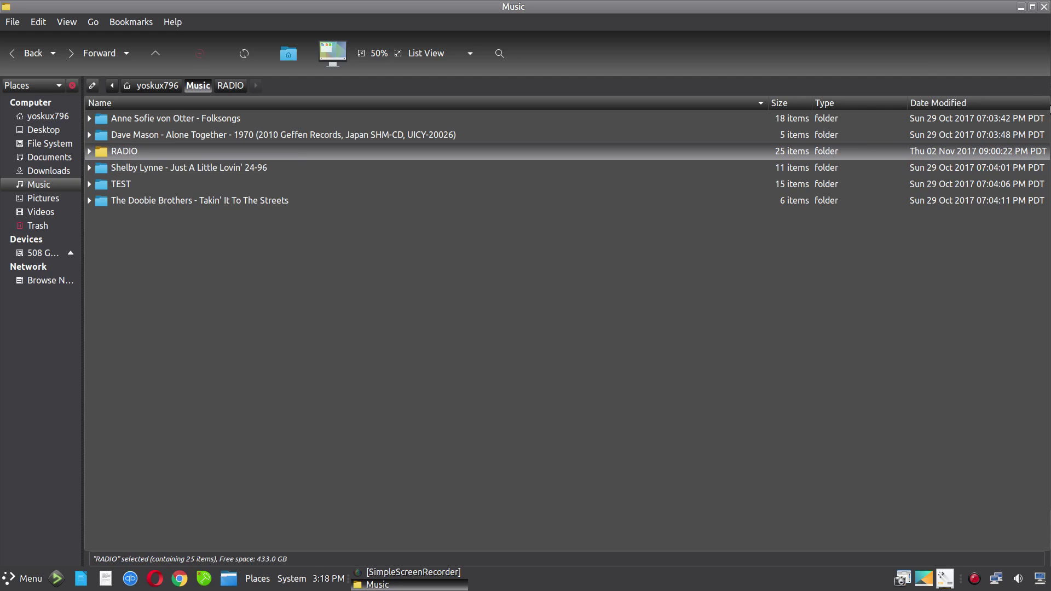
- Close the Music window, check Link to RADIO's Folder's Color options, and open Caja on Home
{"action": "left_click", "coordinate": [1045, 8]}
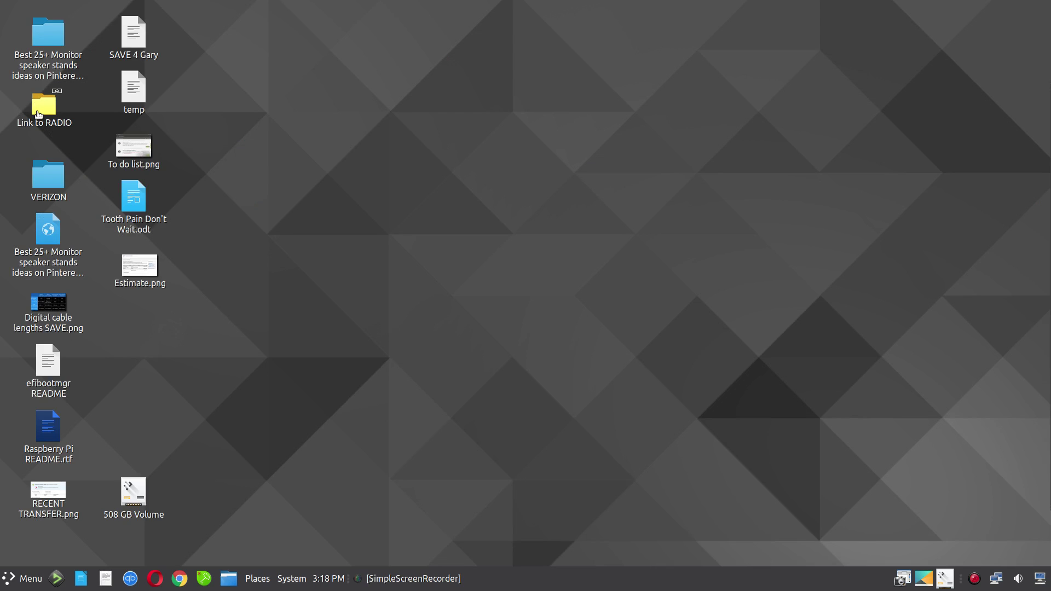
{"action": "right_click", "coordinate": [43, 111]}
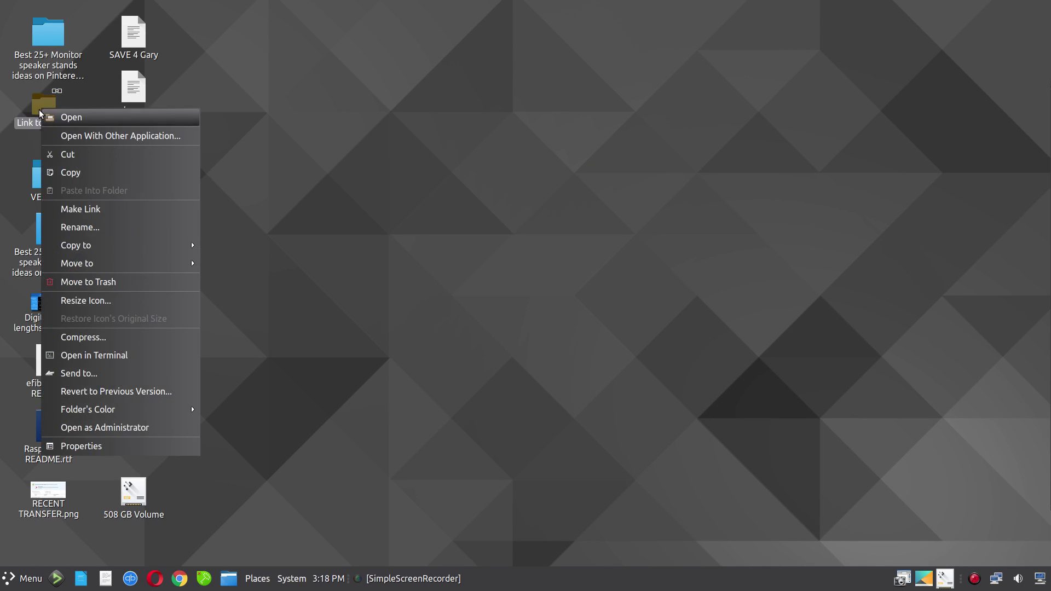
{"action": "mouse_move", "coordinate": [138, 410]}
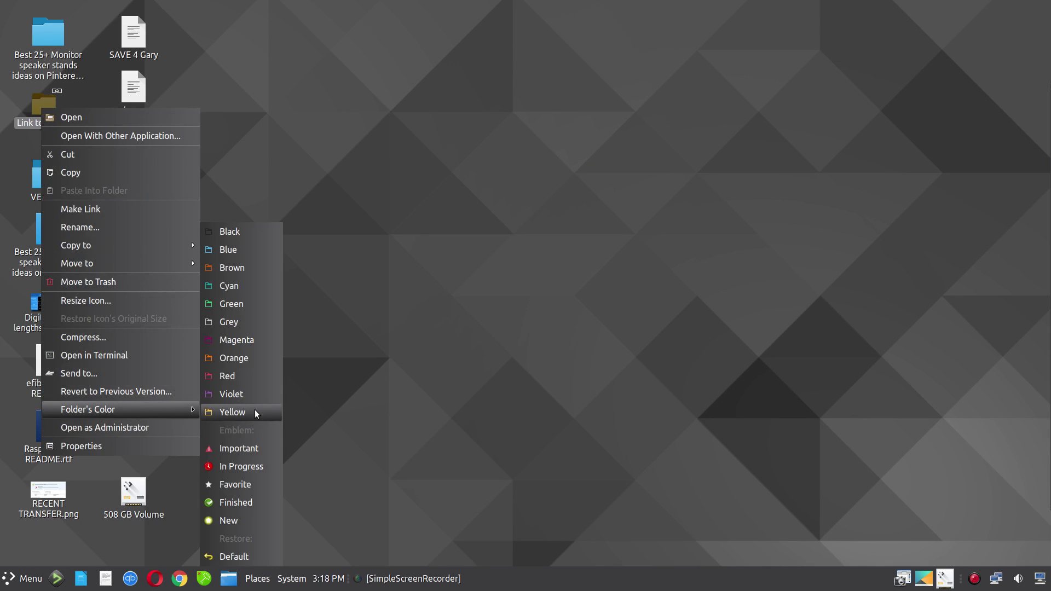
{"action": "left_click", "coordinate": [441, 362]}
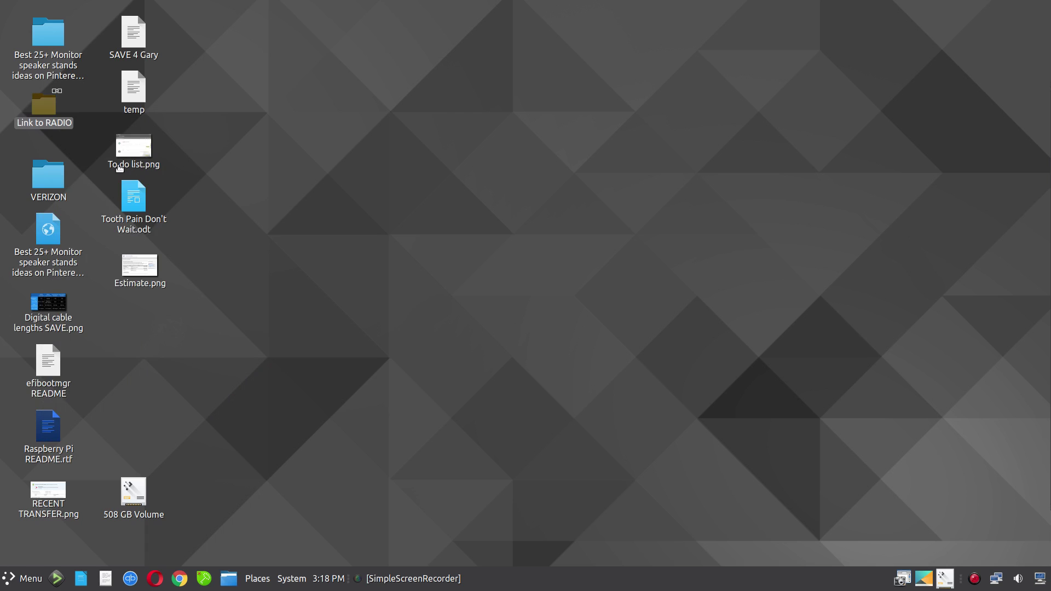
{"action": "left_click", "coordinate": [76, 147]}
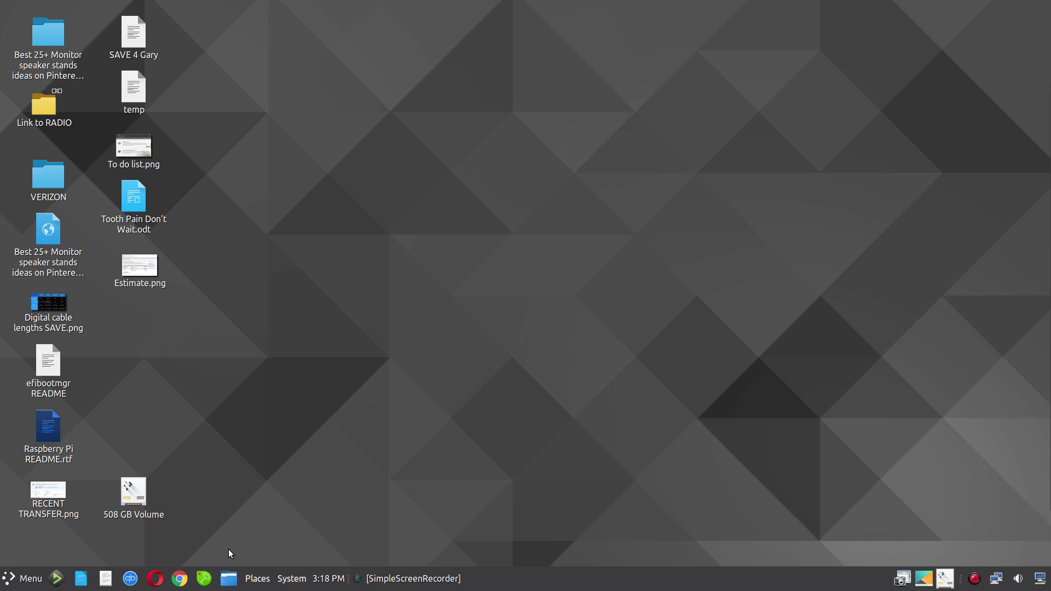
{"action": "left_click", "coordinate": [228, 579]}
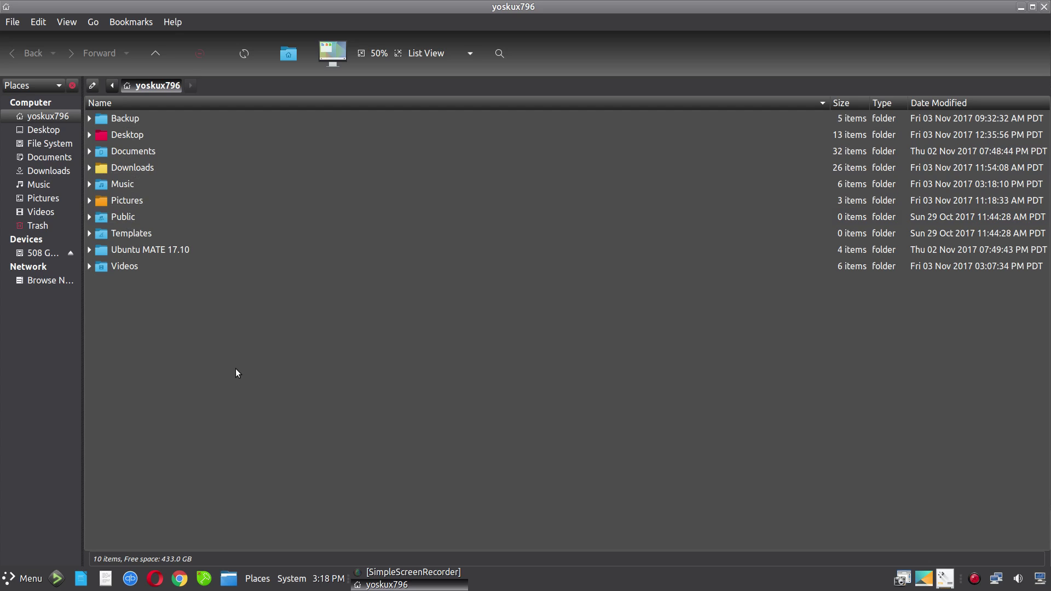
- Close the home-folder window and organize the desktop icons by name
{"action": "left_click", "coordinate": [1044, 7]}
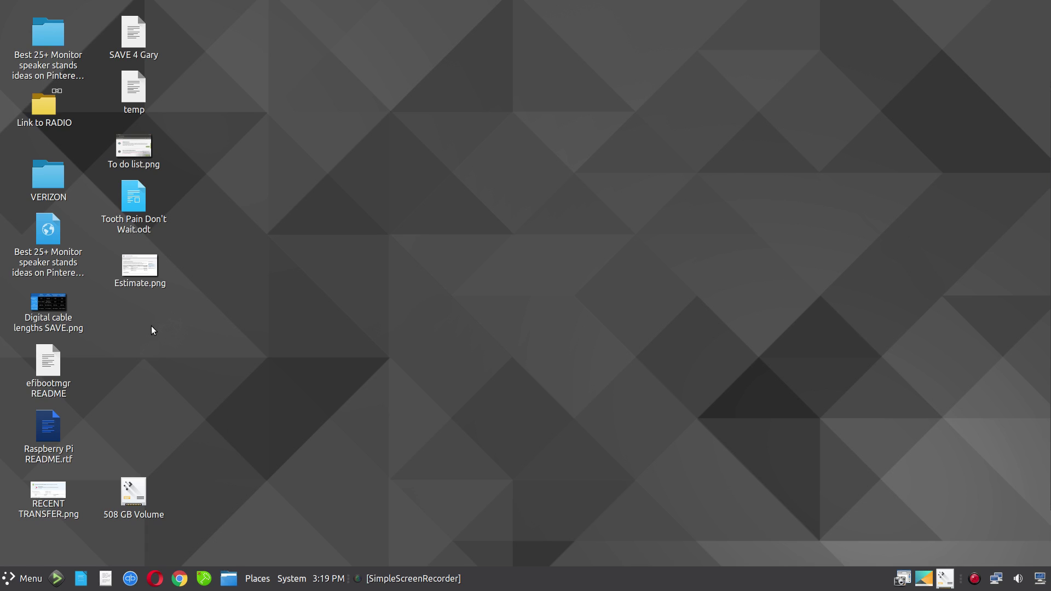
{"action": "right_click", "coordinate": [235, 342]}
{"action": "left_click", "coordinate": [305, 443]}
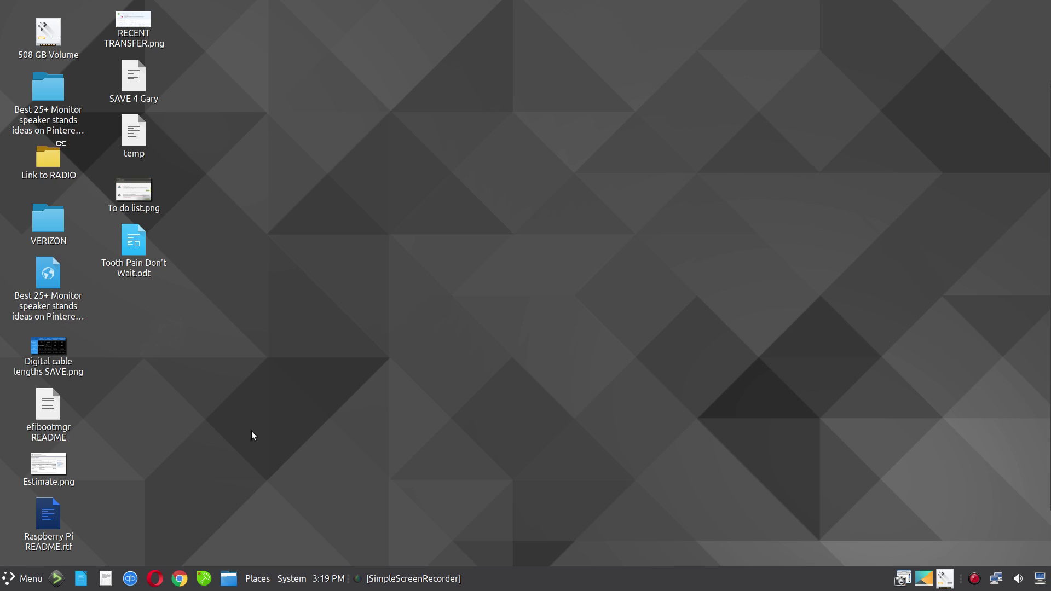
{"action": "left_click", "coordinate": [27, 578]}
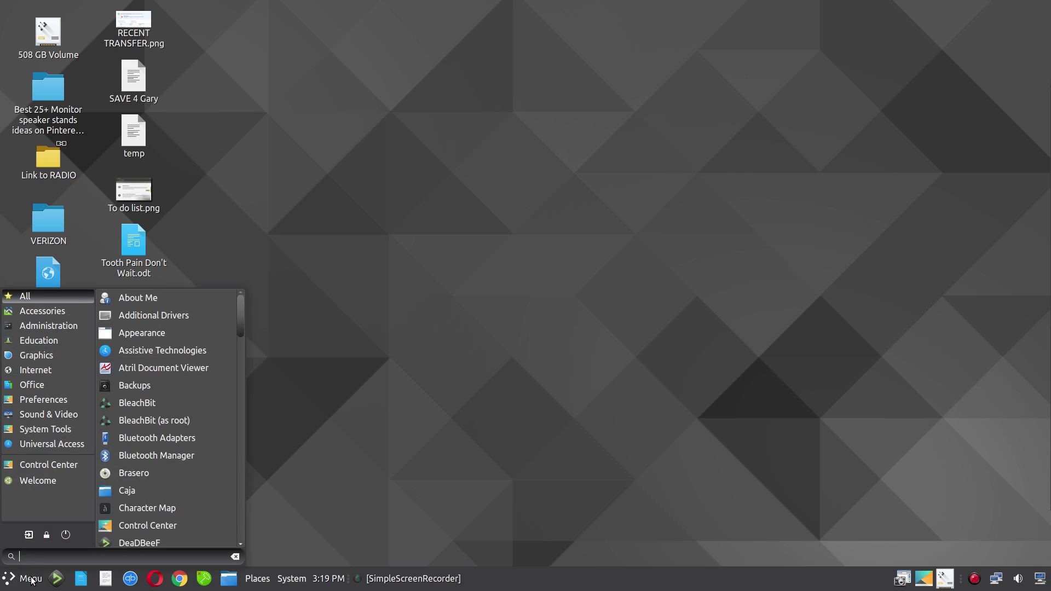
{"action": "mouse_move", "coordinate": [55, 433]}
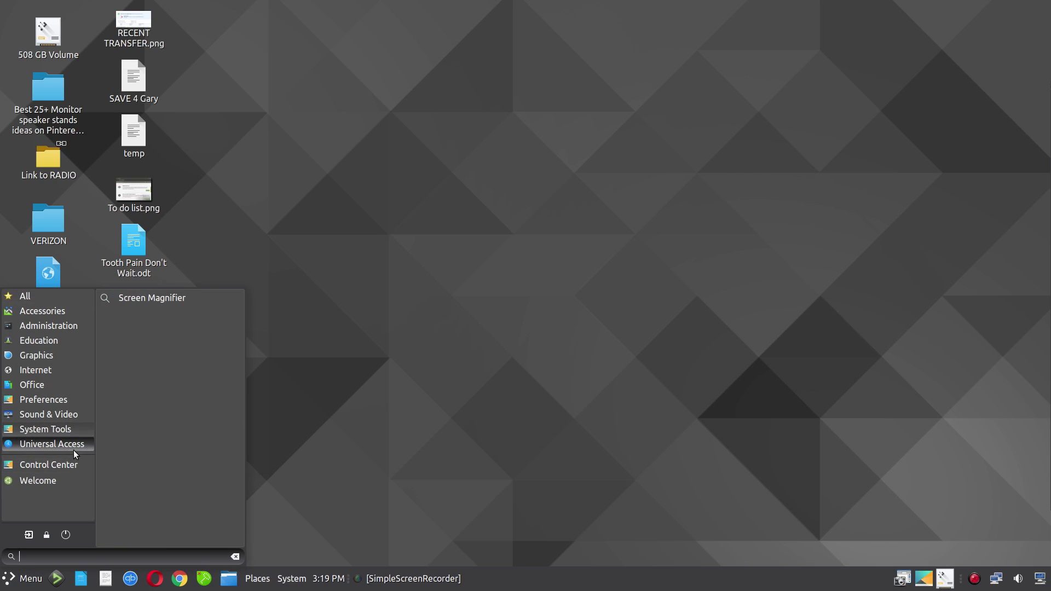
{"action": "left_click", "coordinate": [64, 465]}
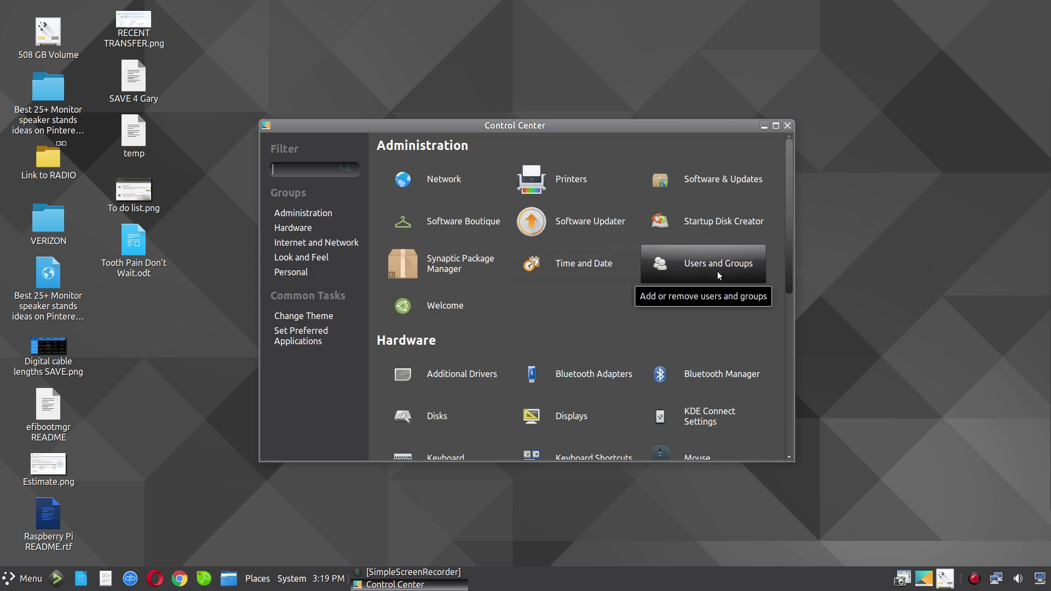
{"action": "left_click", "coordinate": [788, 126]}
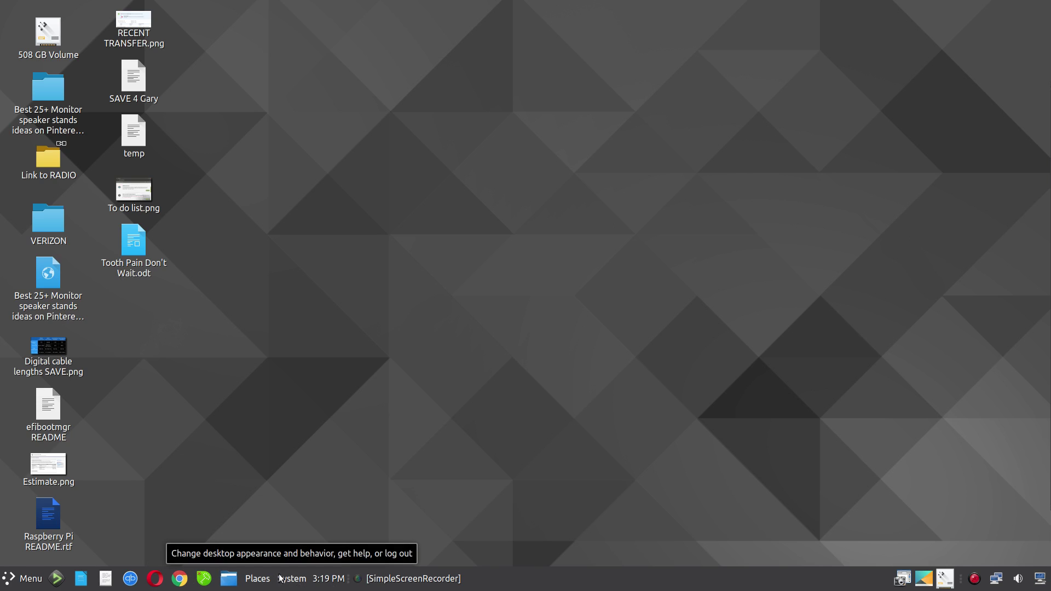
{"action": "right_click", "coordinate": [291, 581]}
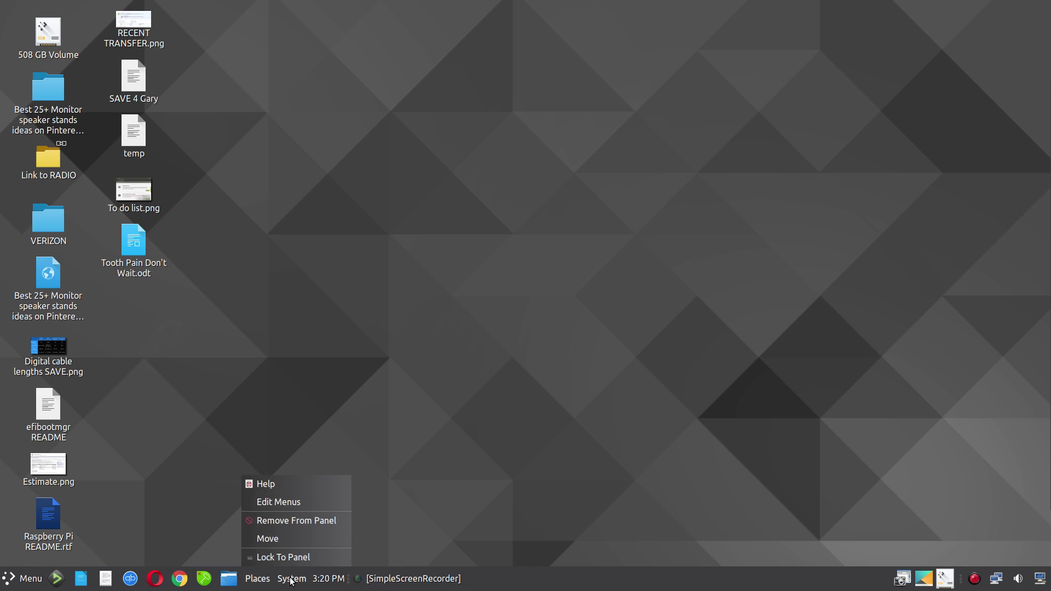
{"action": "left_click", "coordinate": [599, 511]}
{"action": "right_click", "coordinate": [489, 584]}
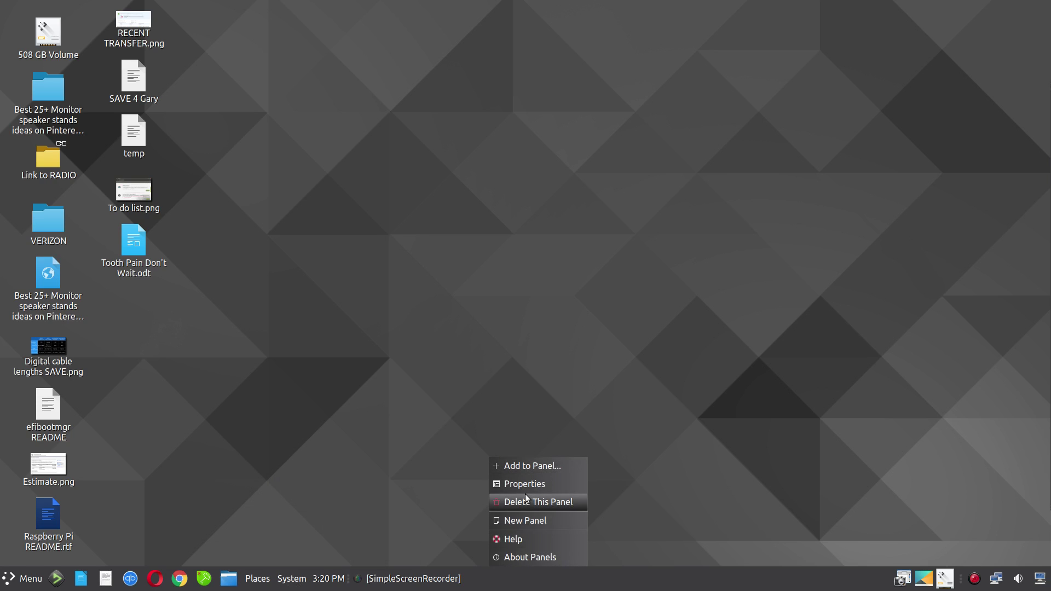
{"action": "left_click", "coordinate": [529, 465]}
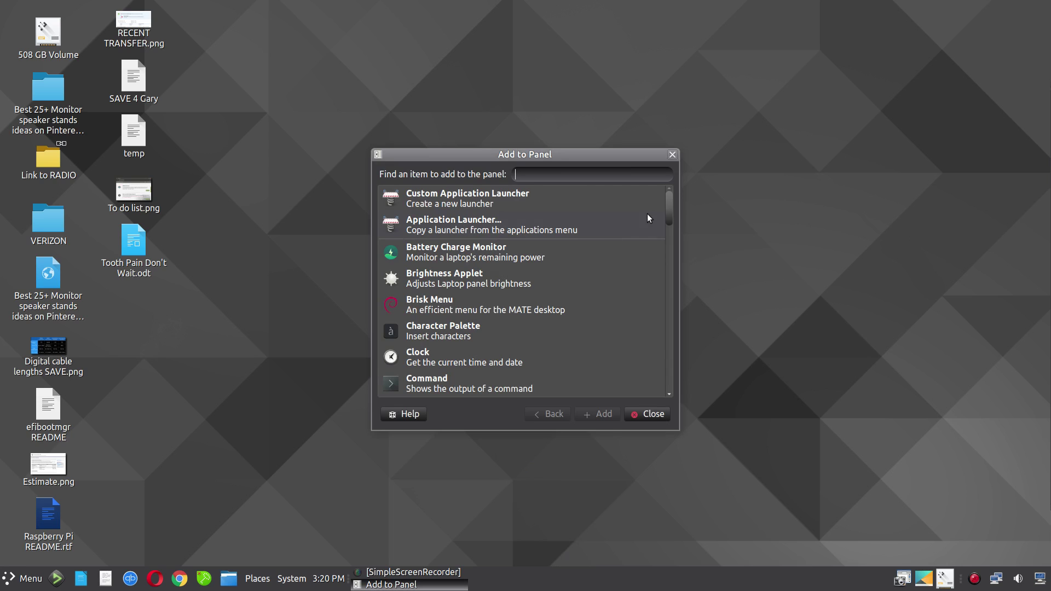
{"action": "left_click_drag", "start_coordinate": [668, 208], "coordinate": [671, 406]}
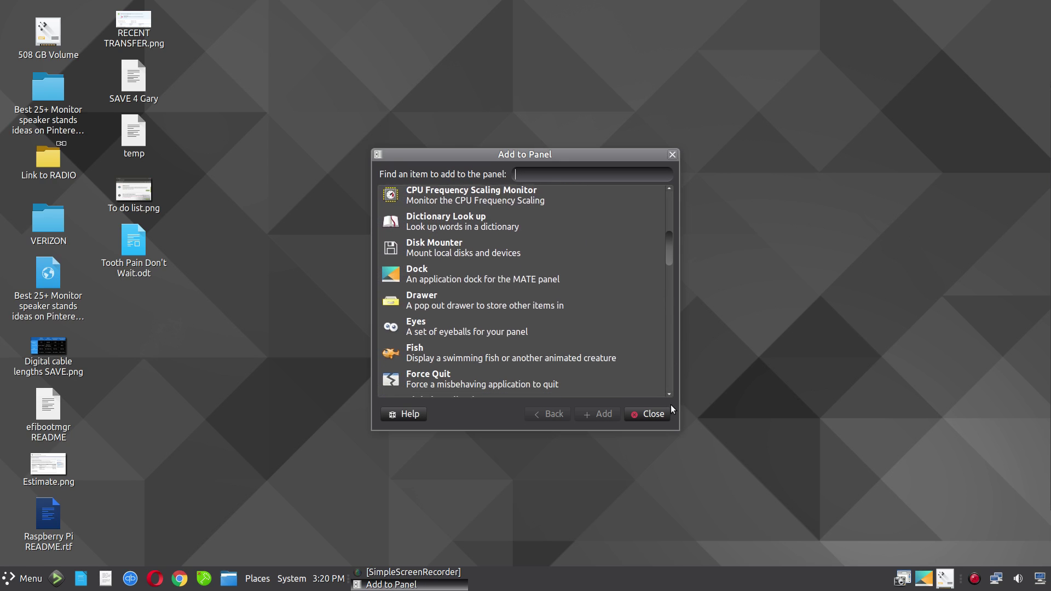
{"action": "scroll", "coordinate": [574, 379], "scroll_direction": "down", "scroll_amount": 9}
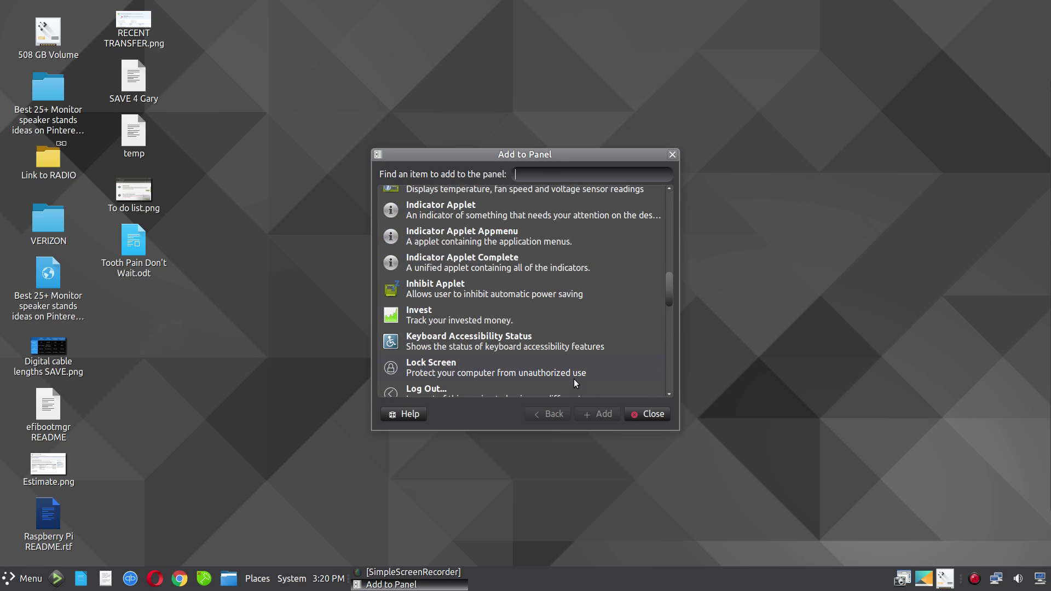
{"action": "scroll", "coordinate": [574, 379], "scroll_direction": "down", "scroll_amount": 3}
{"action": "scroll", "coordinate": [575, 383], "scroll_direction": "down", "scroll_amount": 1}
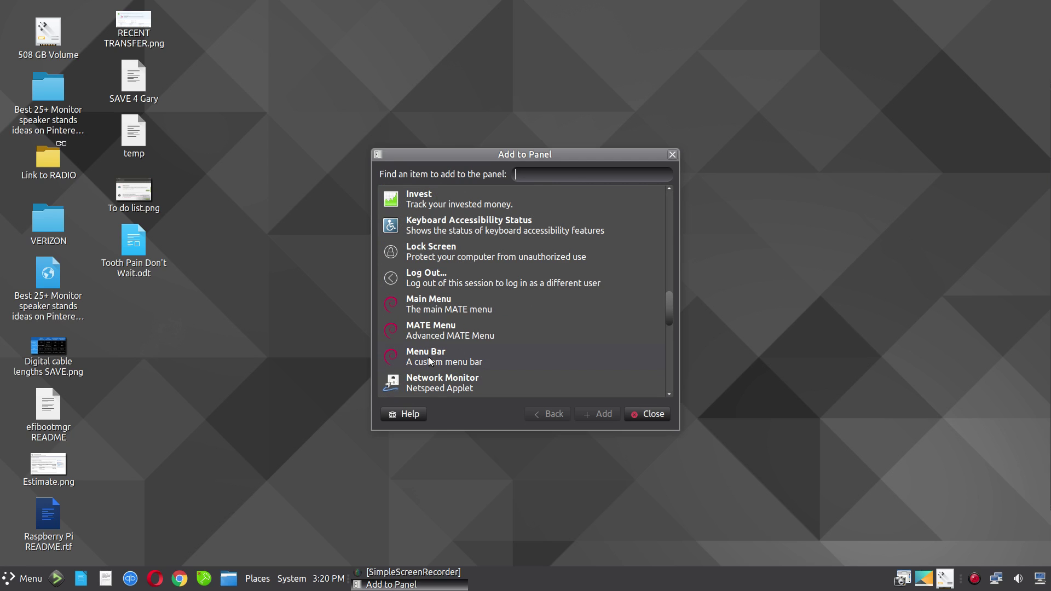
{"action": "left_click", "coordinate": [641, 419]}
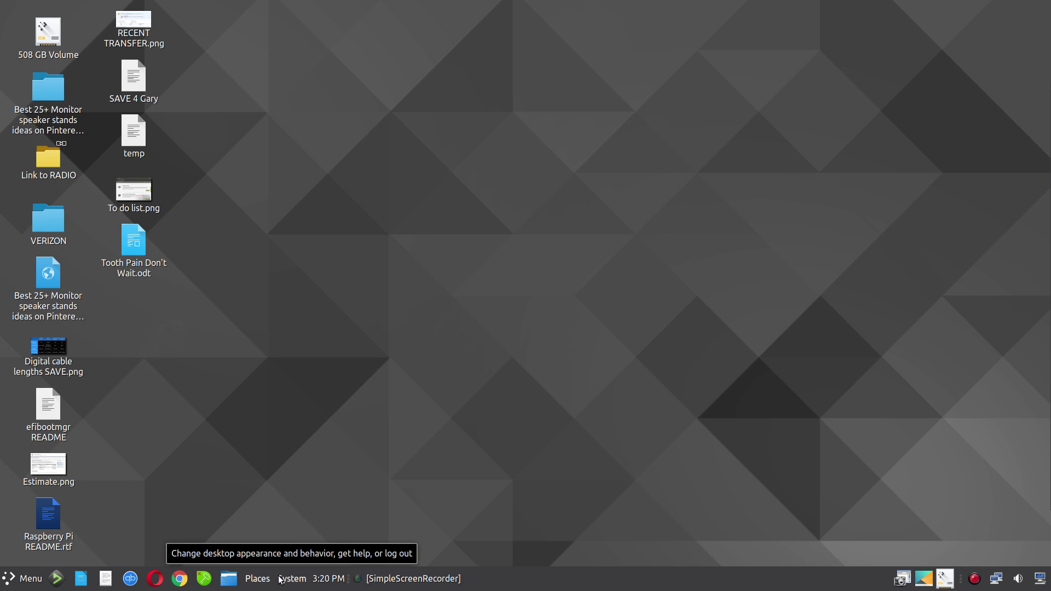
- Glance at the Applications and Places menus, then close them
{"action": "left_click", "coordinate": [28, 581]}
{"action": "left_click", "coordinate": [29, 580]}
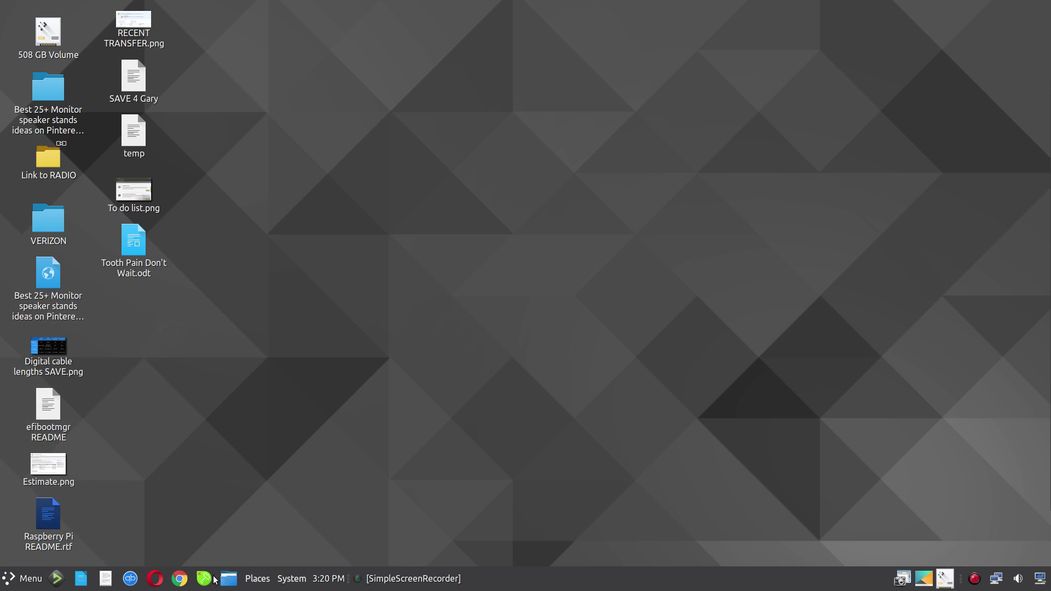
{"action": "left_click", "coordinate": [253, 579]}
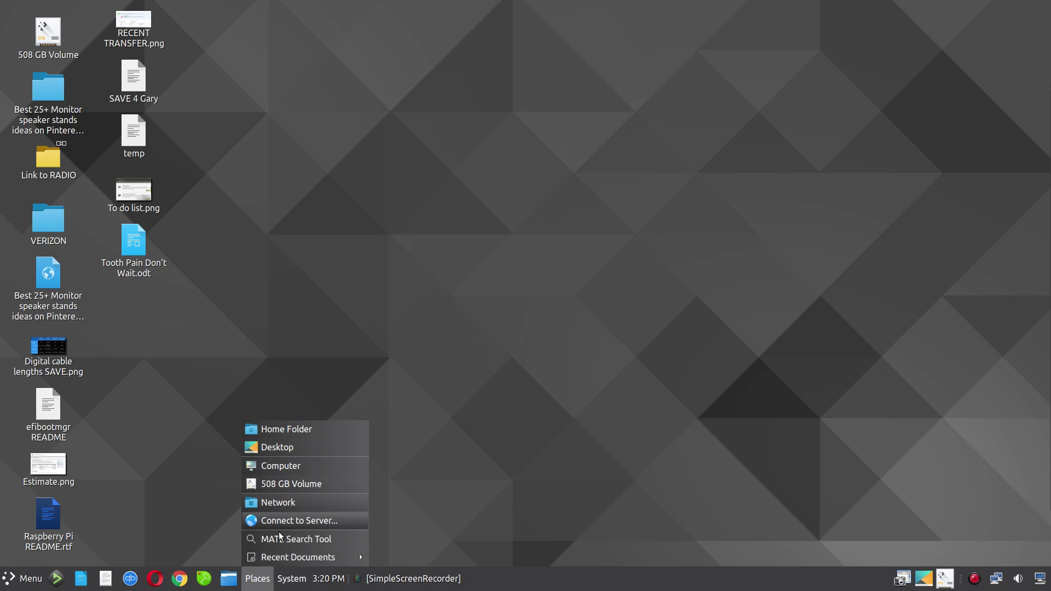
{"action": "mouse_move", "coordinate": [280, 550]}
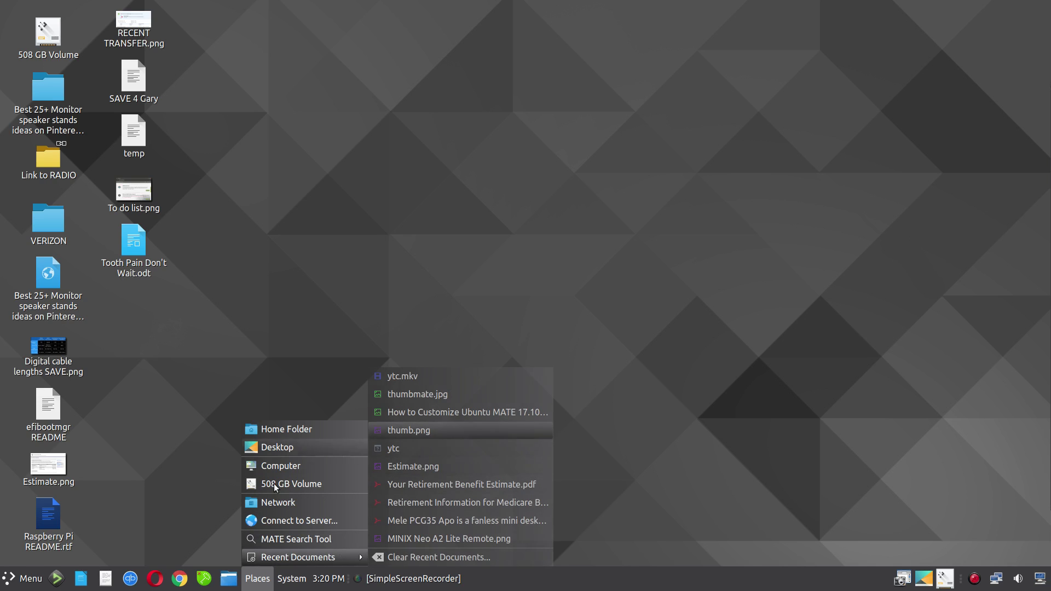
{"action": "key", "text": "Escape"}
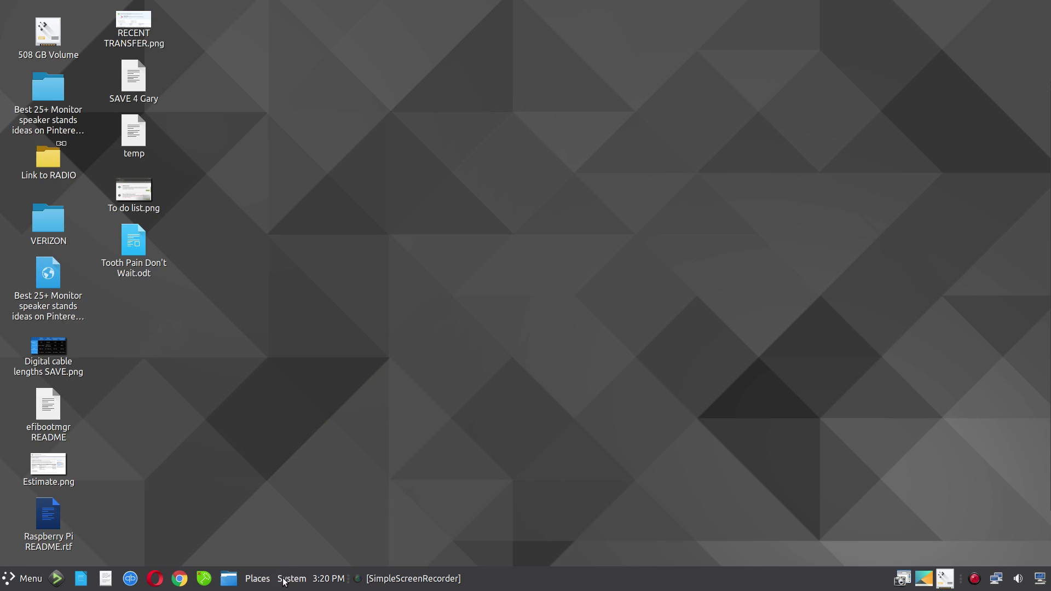
- Open System › Preferences › Look and Feel, showing Appearance, MATE Tweak and Menu Editor
{"action": "left_click", "coordinate": [286, 580]}
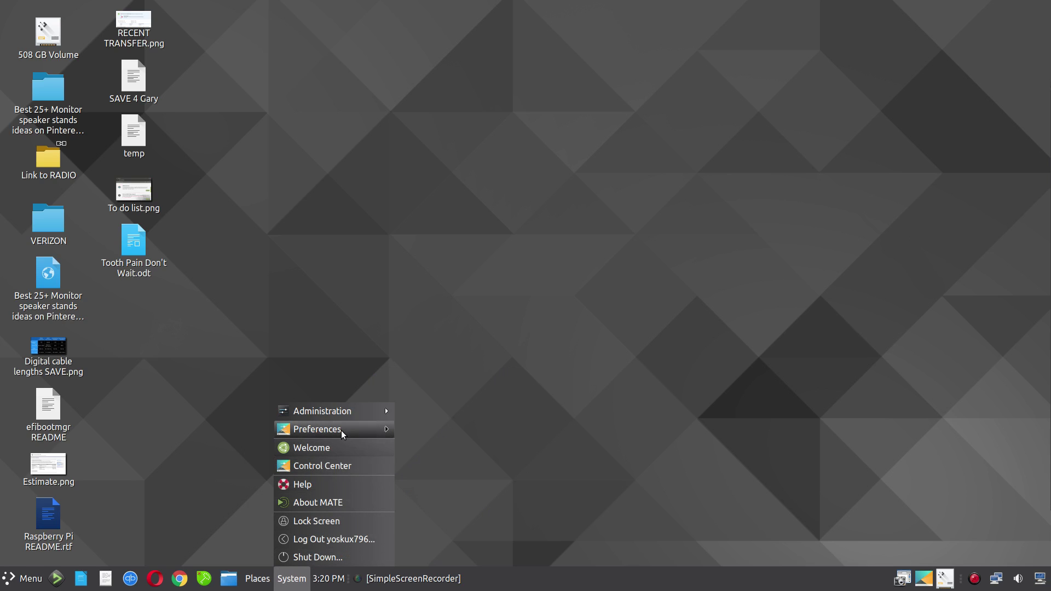
{"action": "mouse_move", "coordinate": [343, 432]}
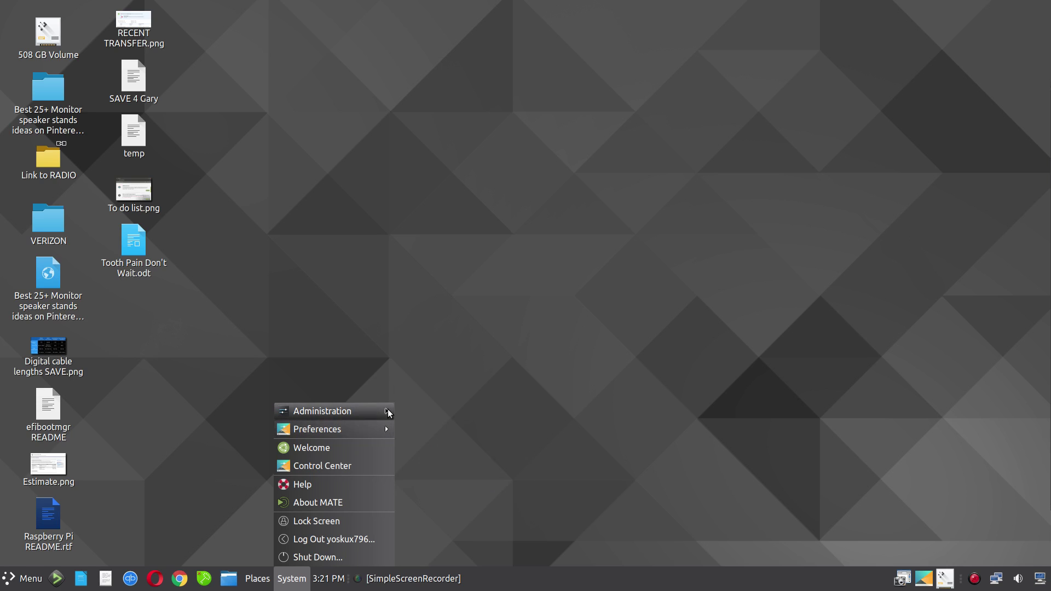
{"action": "mouse_move", "coordinate": [388, 411]}
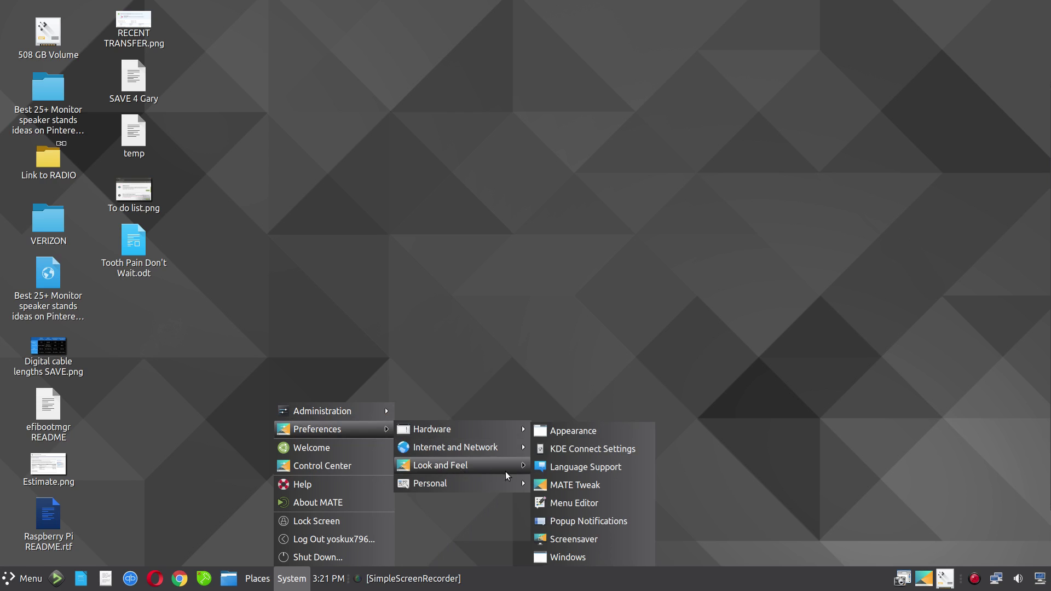
{"action": "mouse_move", "coordinate": [523, 468]}
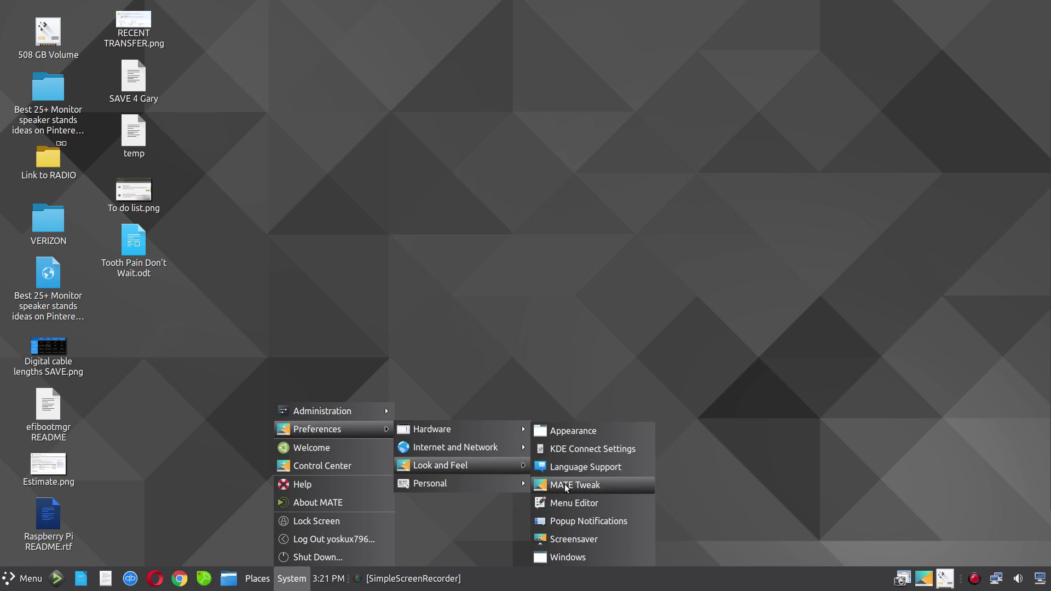
- Launch MATE Tweak from the Look and Feel submenu
{"action": "left_click", "coordinate": [566, 486]}
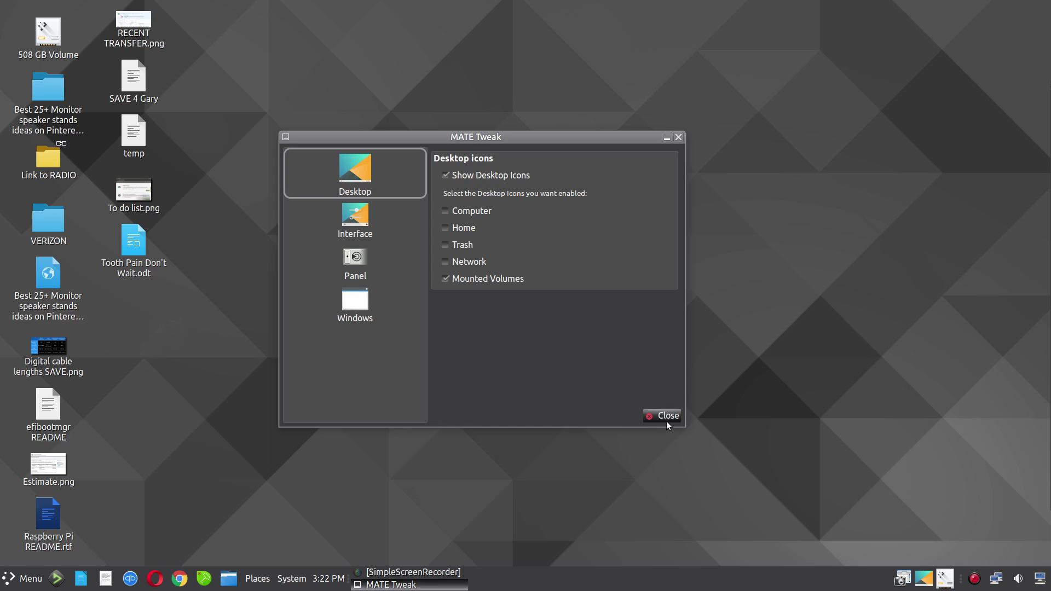
- Review MATE Tweak's Windows, Panel and Interface pages, then close MATE Tweak
{"action": "left_click", "coordinate": [357, 310]}
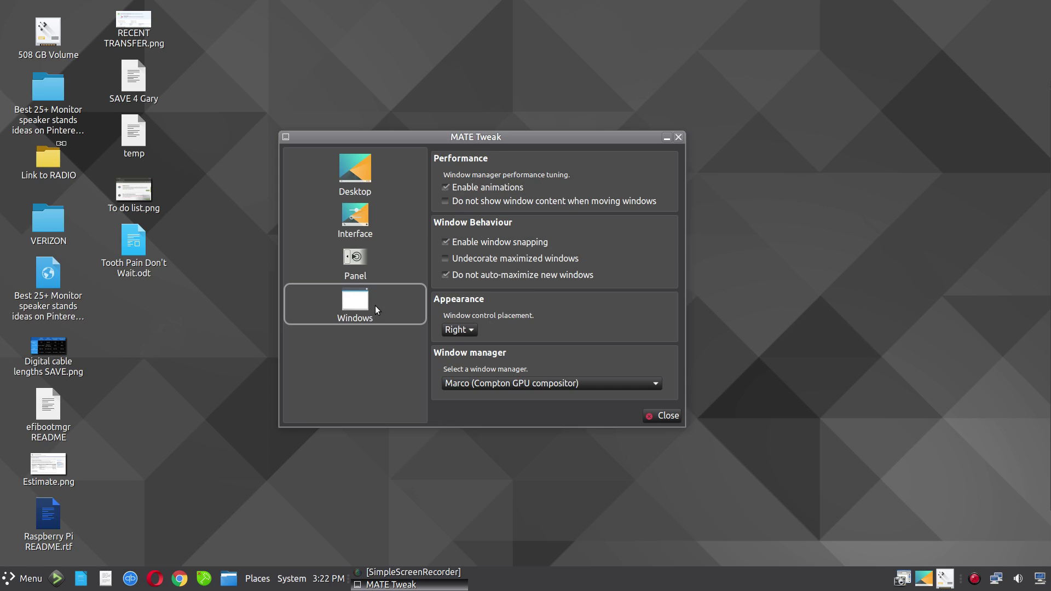
{"action": "left_click", "coordinate": [356, 256]}
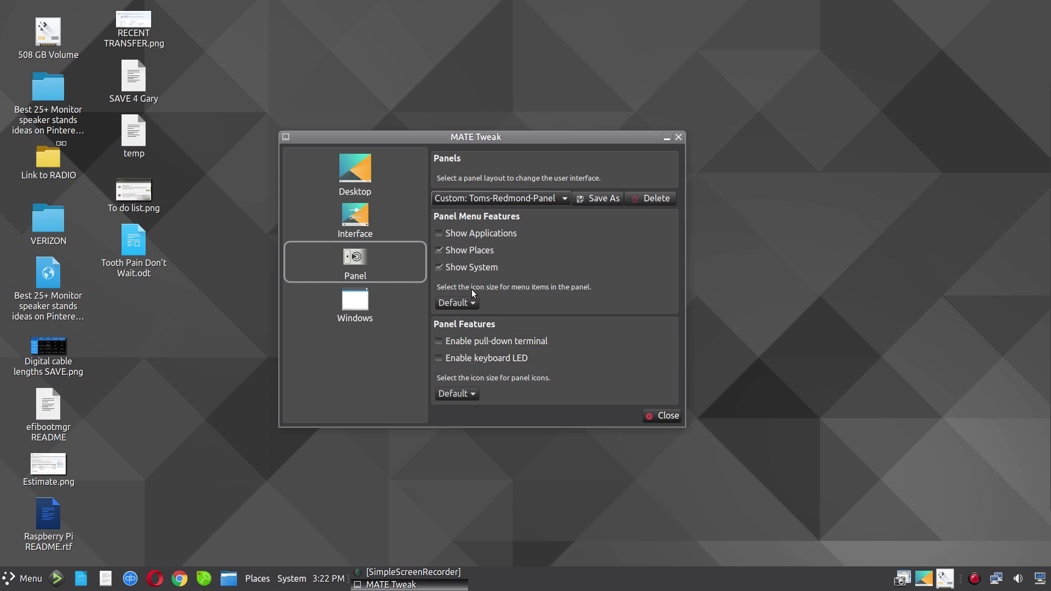
{"action": "left_click", "coordinate": [368, 220]}
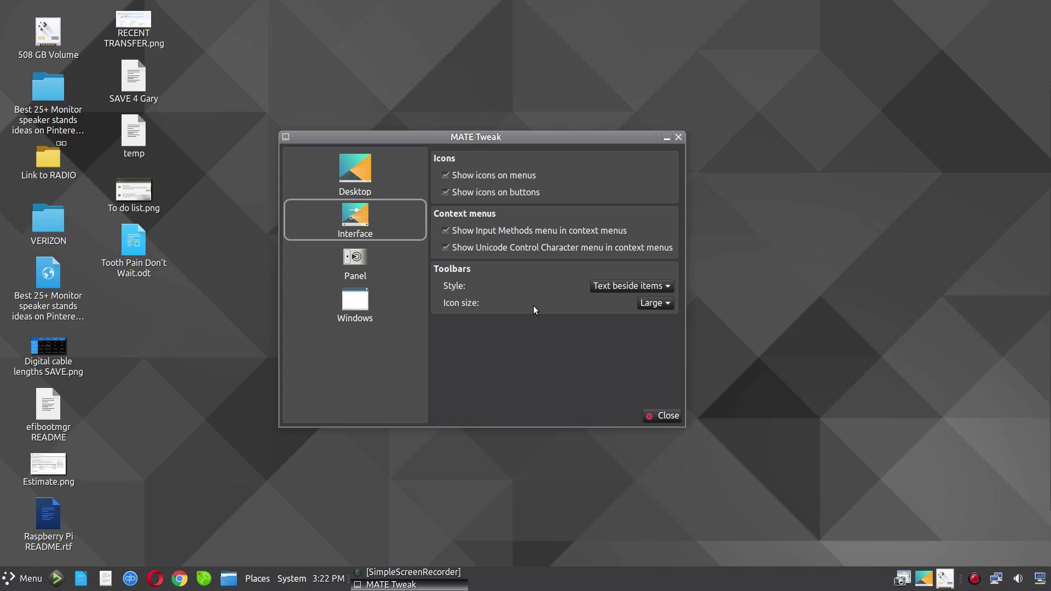
{"action": "left_click", "coordinate": [678, 138]}
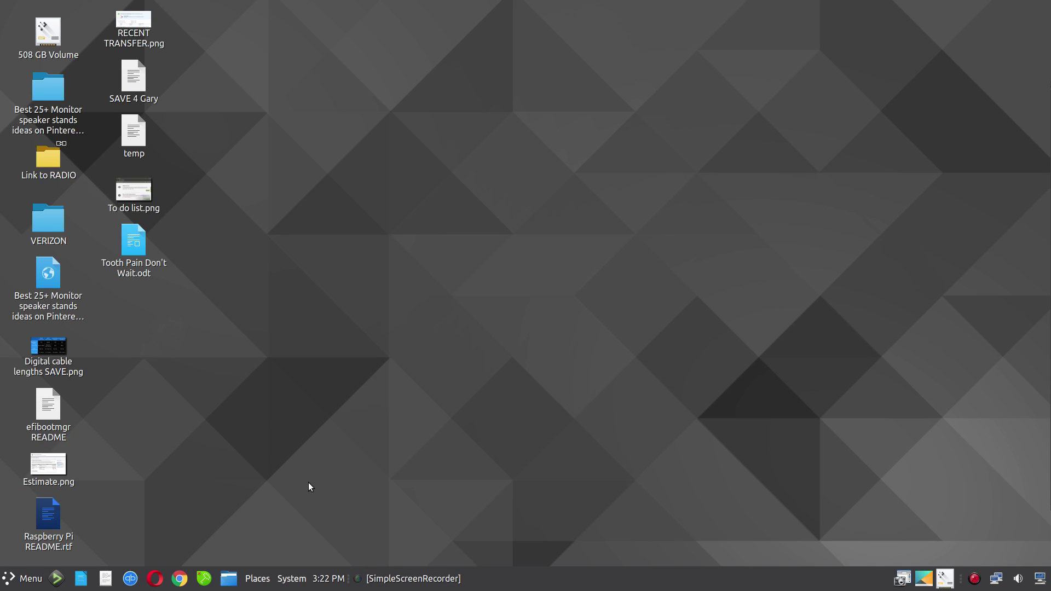
- Reveal the auto-hidden dock at the left screen edge to show its launchers
{"action": "mouse_move", "coordinate": [3, 586]}
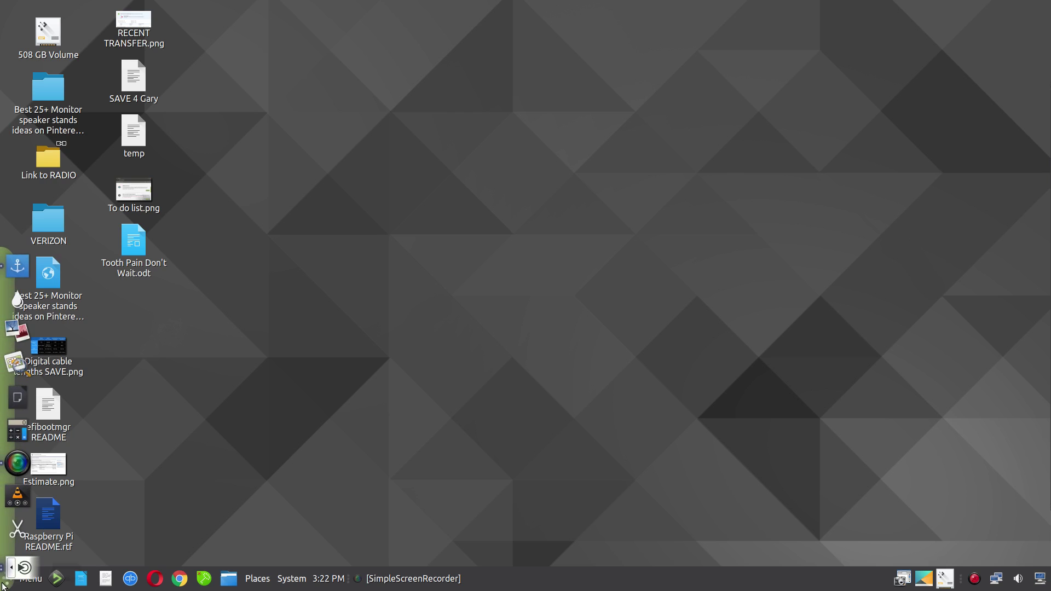